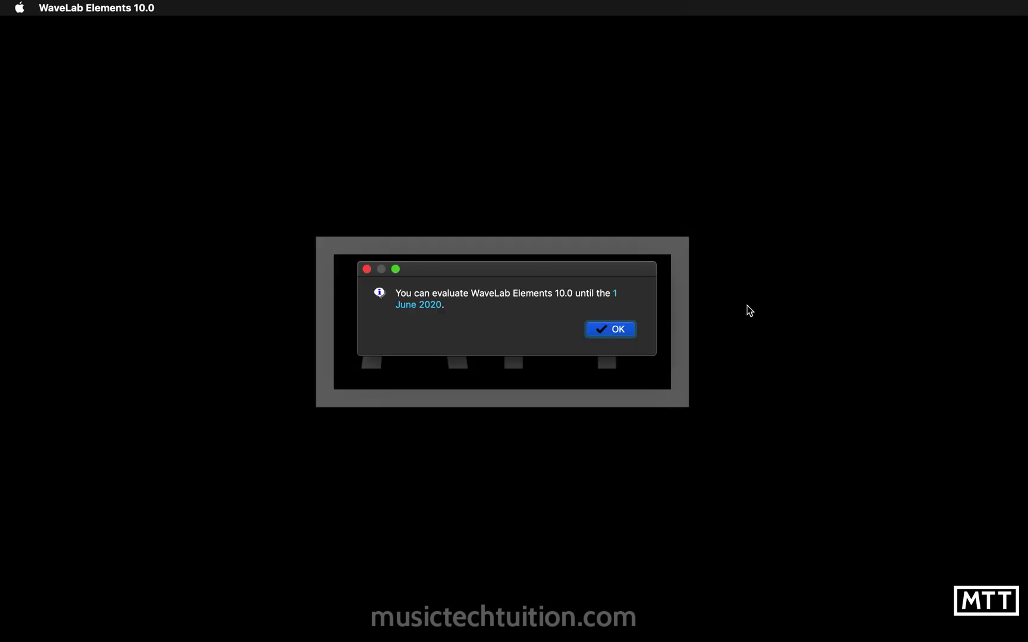
Dismiss the evaluation notice and start WaveLab Elements with an empty main window
click(630, 329)
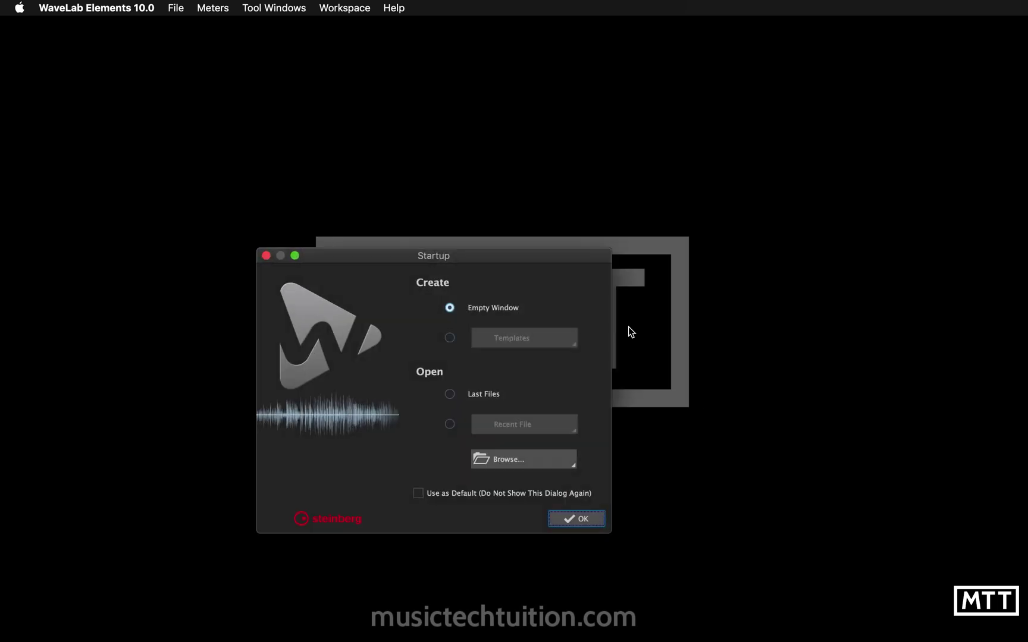
drag(484, 254, 552, 187)
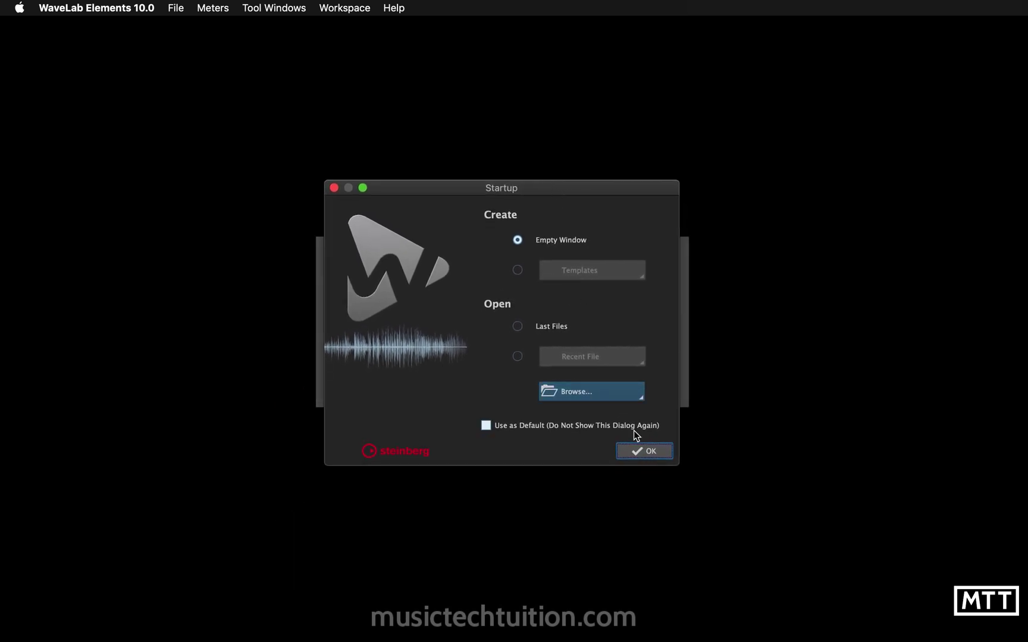
click(640, 455)
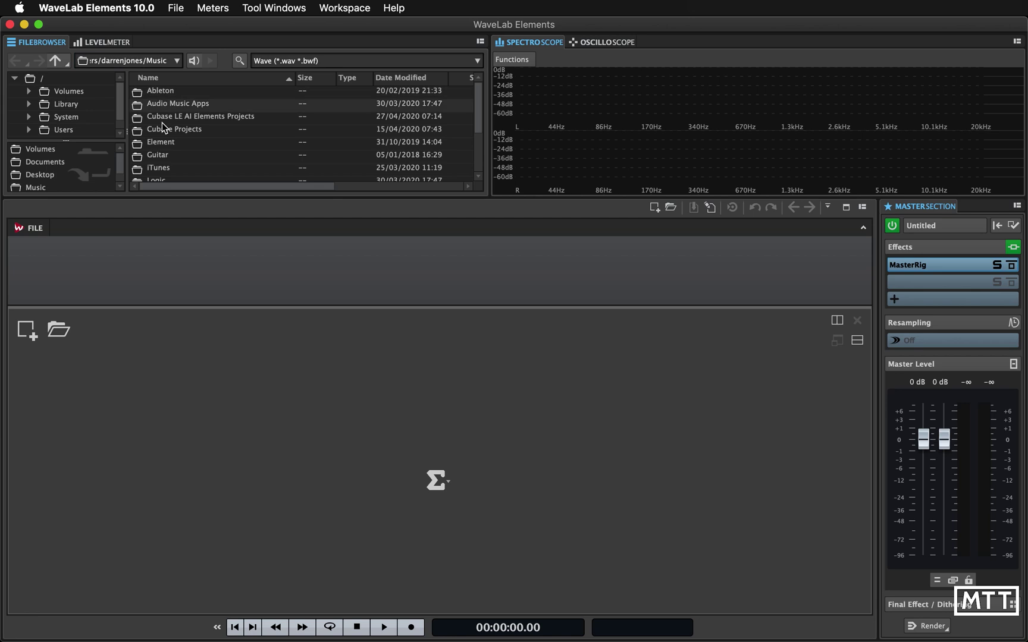
Reach the Open Audio File browse page for the Music folder, after checking Recent Files
scroll(165, 162, down, 5)
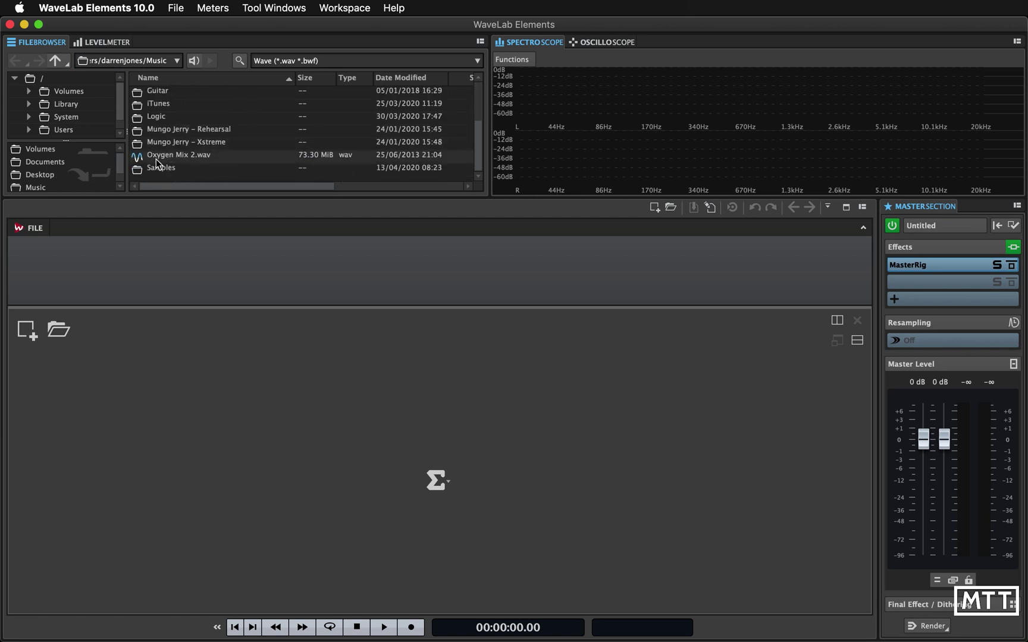
click(177, 8)
click(206, 46)
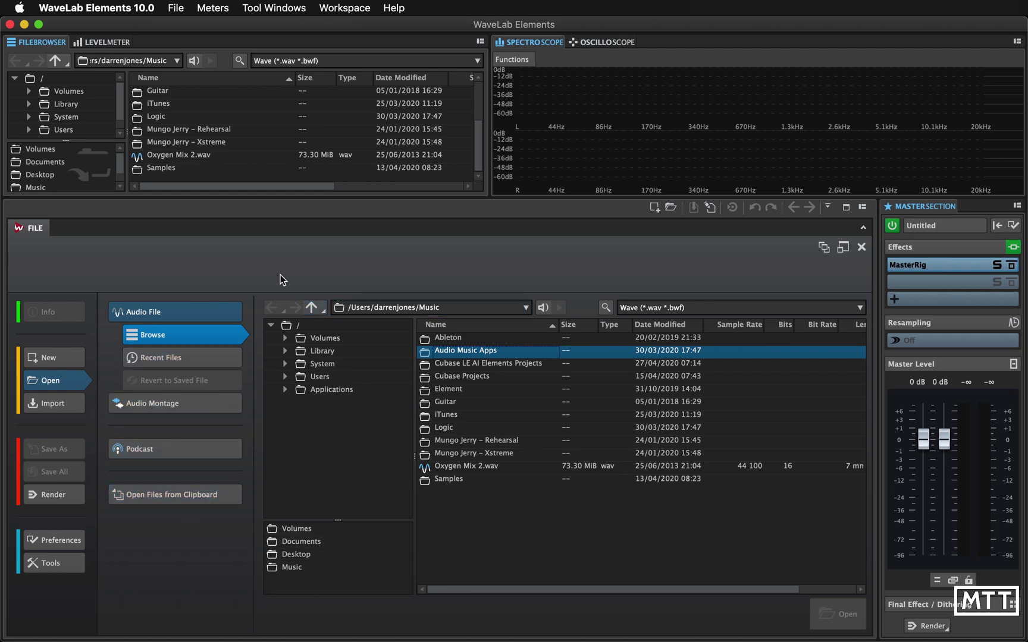
click(189, 358)
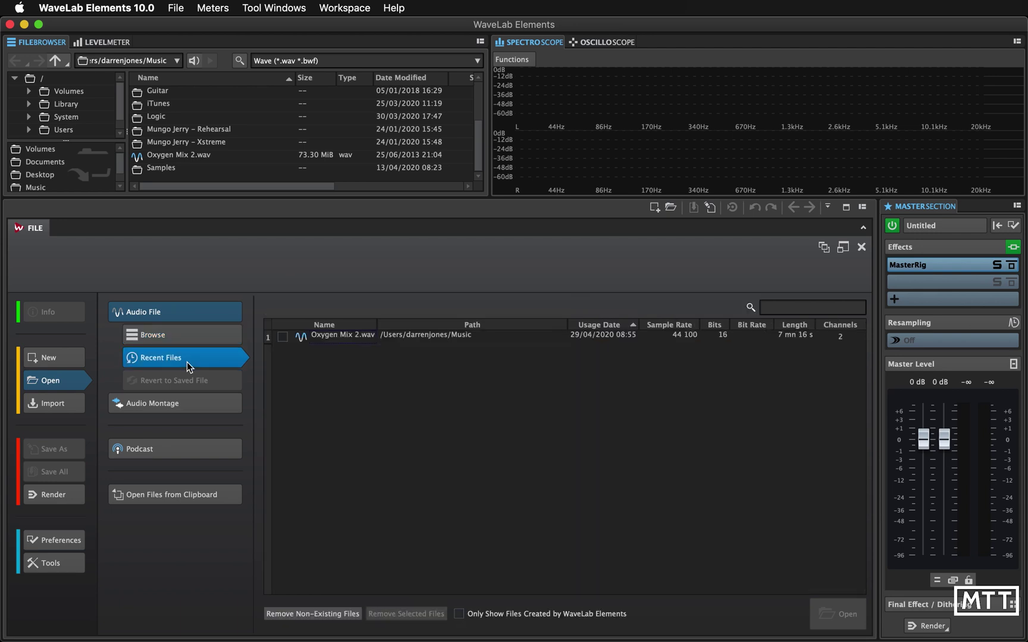
click(208, 340)
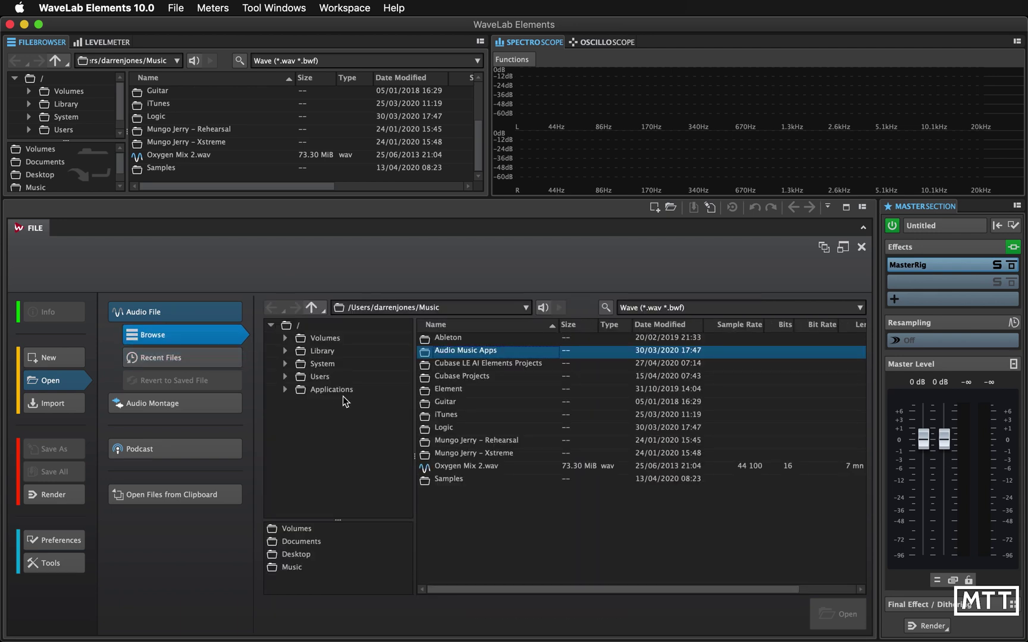
Open Oxygen Mix 2.wav and play a short part from 1 mn 23 s
double_click(466, 469)
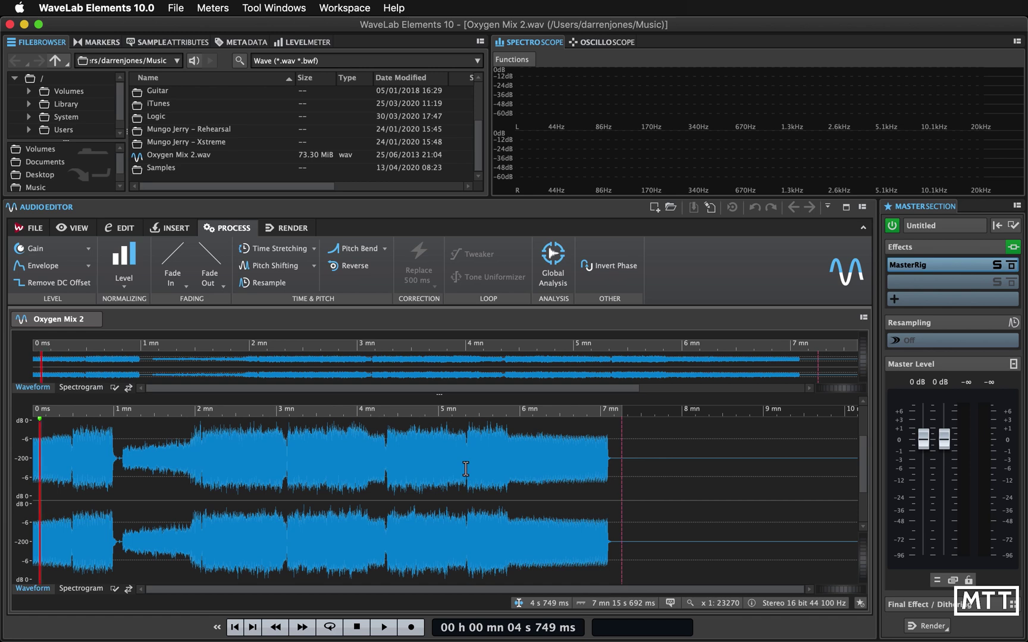
click(145, 492)
key(space)
scroll(146, 492, up, 5)
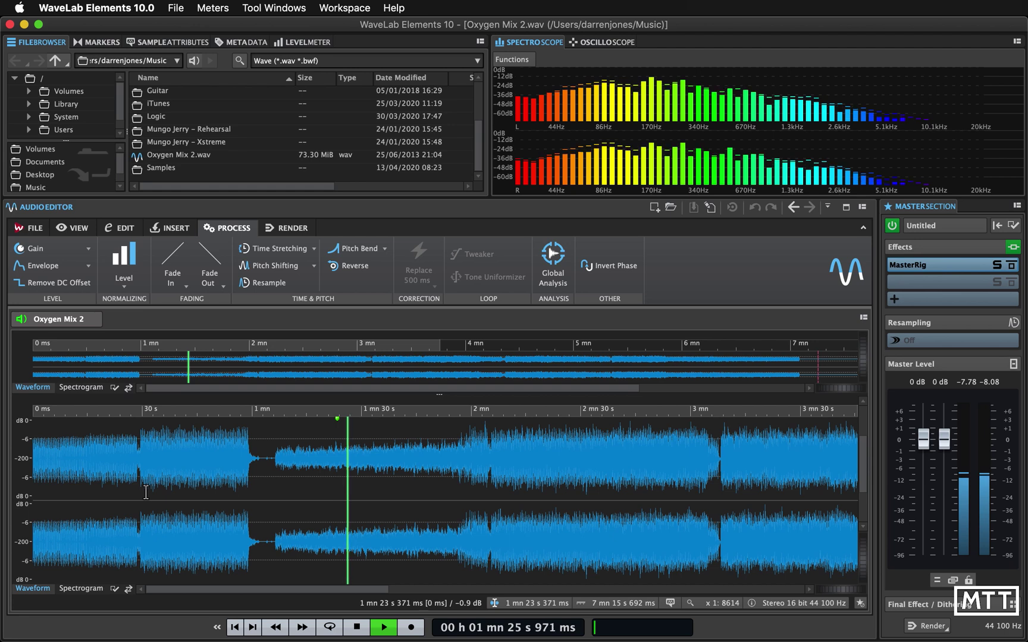
scroll(146, 492, down, 2)
scroll(146, 492, down, 1)
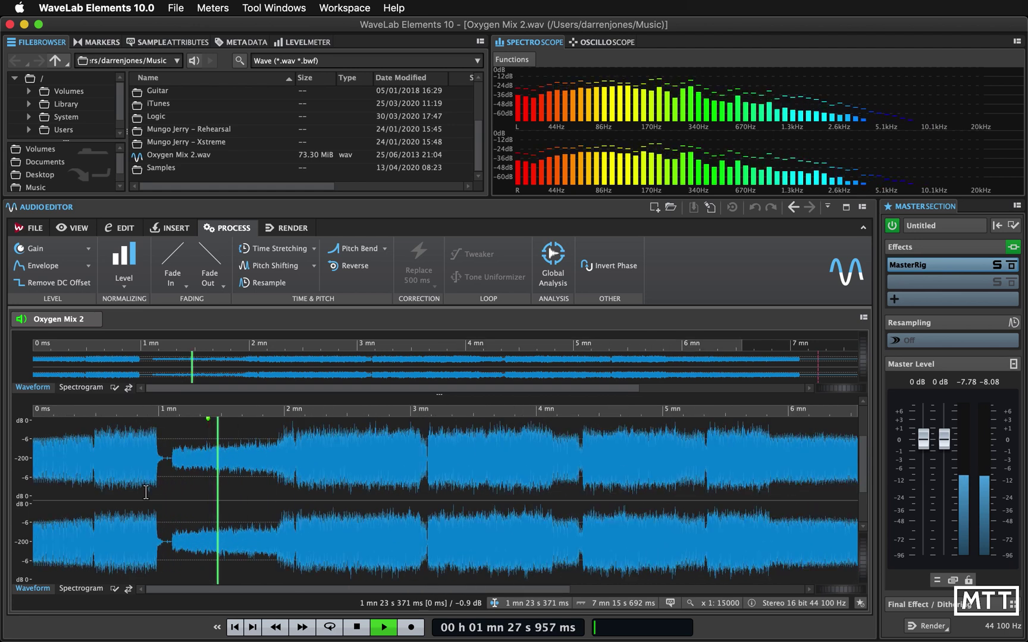
key(space)
scroll(146, 492, down, 2)
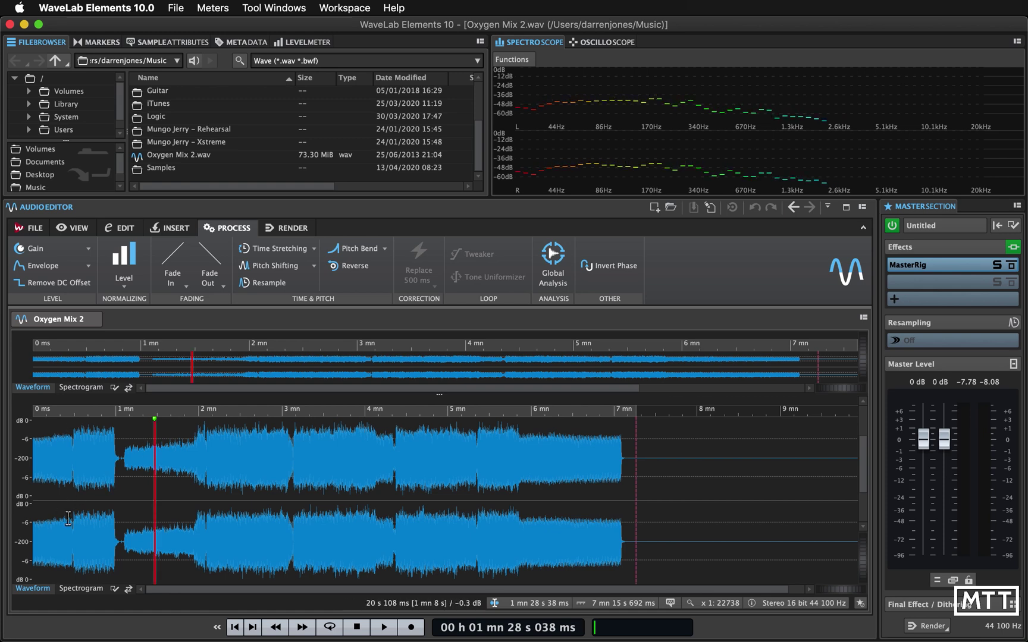
Play Oxygen Mix 2 briefly from about 12 s
click(50, 508)
key(space)
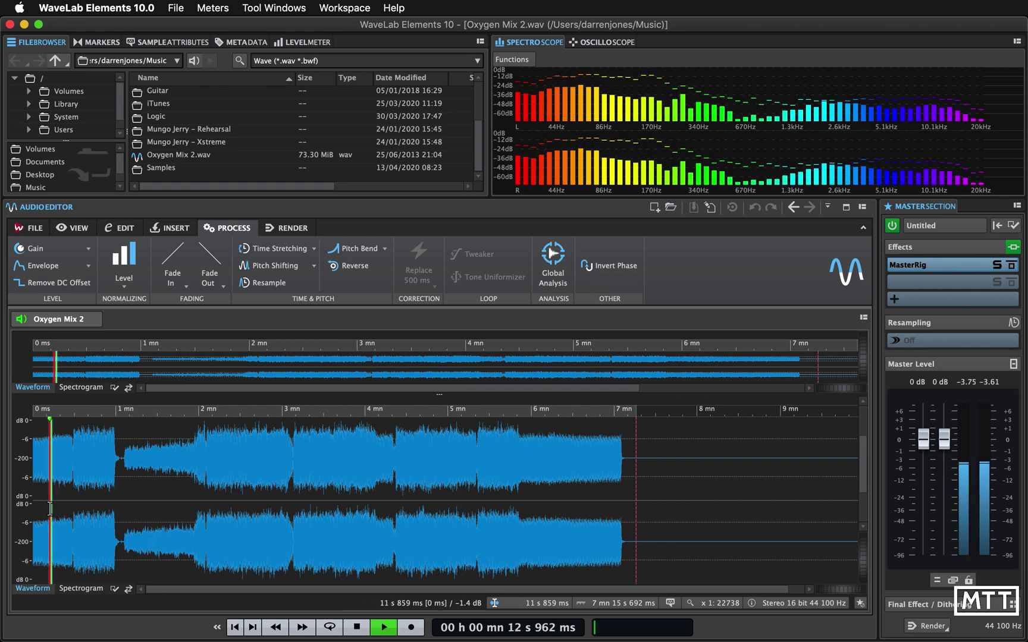
key(space)
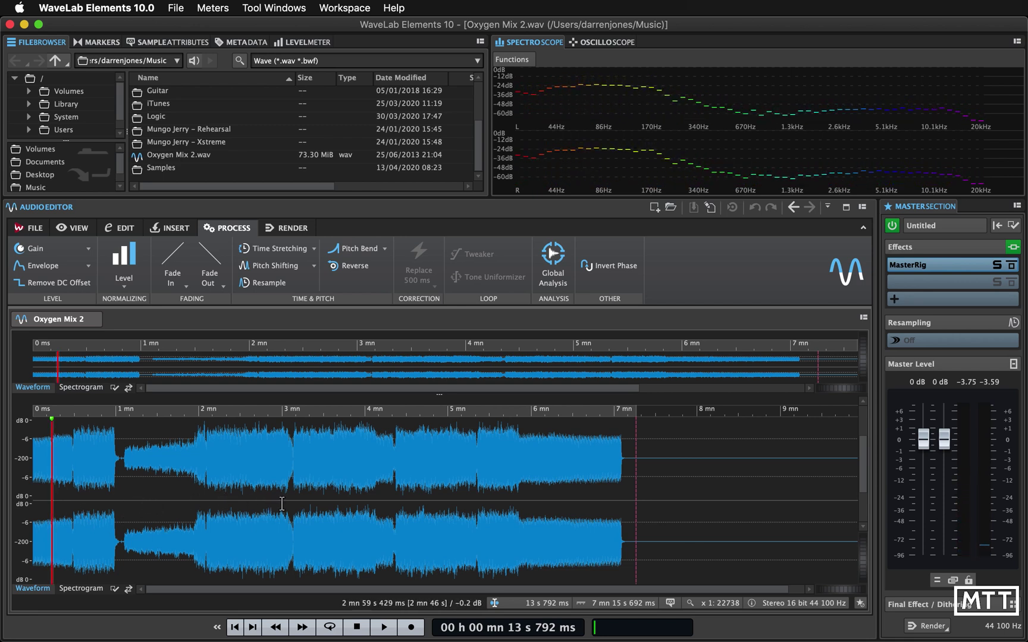
Place the edit cursor at 1 mn 3 s 545 ms, where the intro ends
drag(459, 508, 659, 519)
click(467, 505)
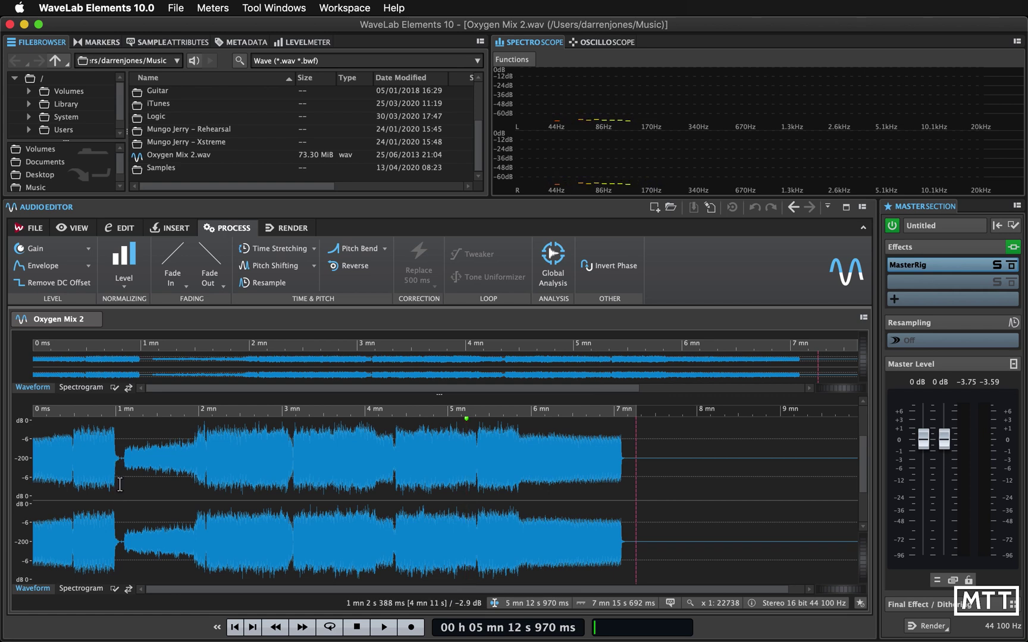
scroll(117, 483, up, 2)
scroll(119, 484, down, 1)
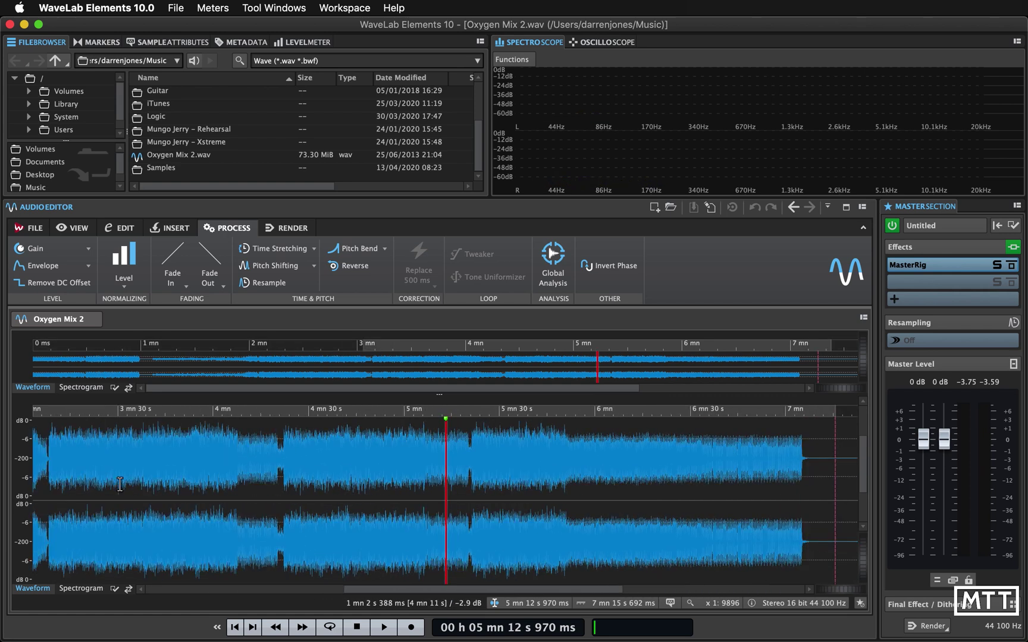
scroll(120, 483, down, 2)
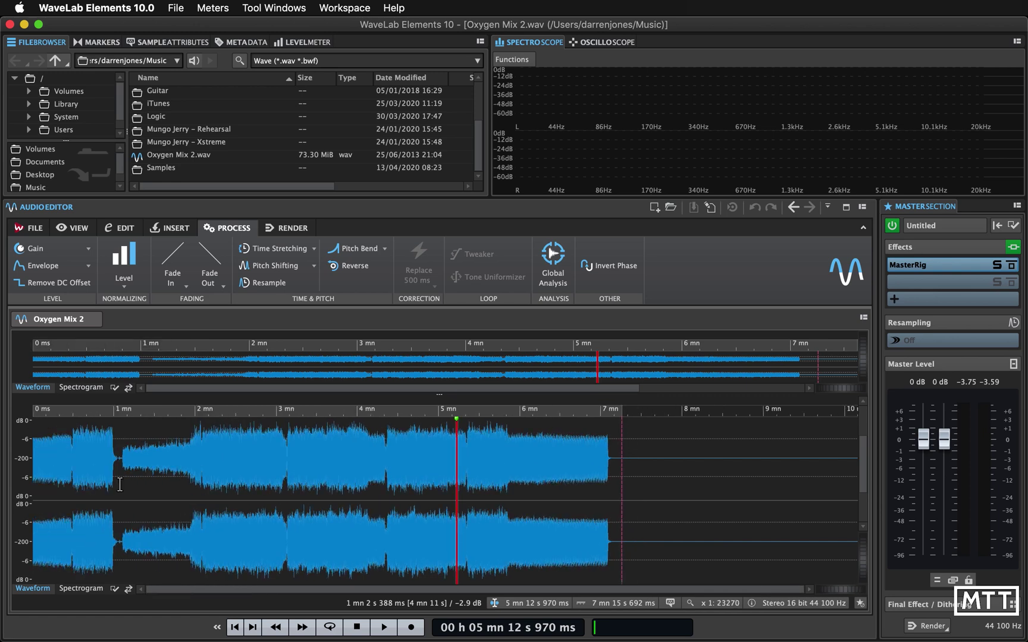
click(55, 494)
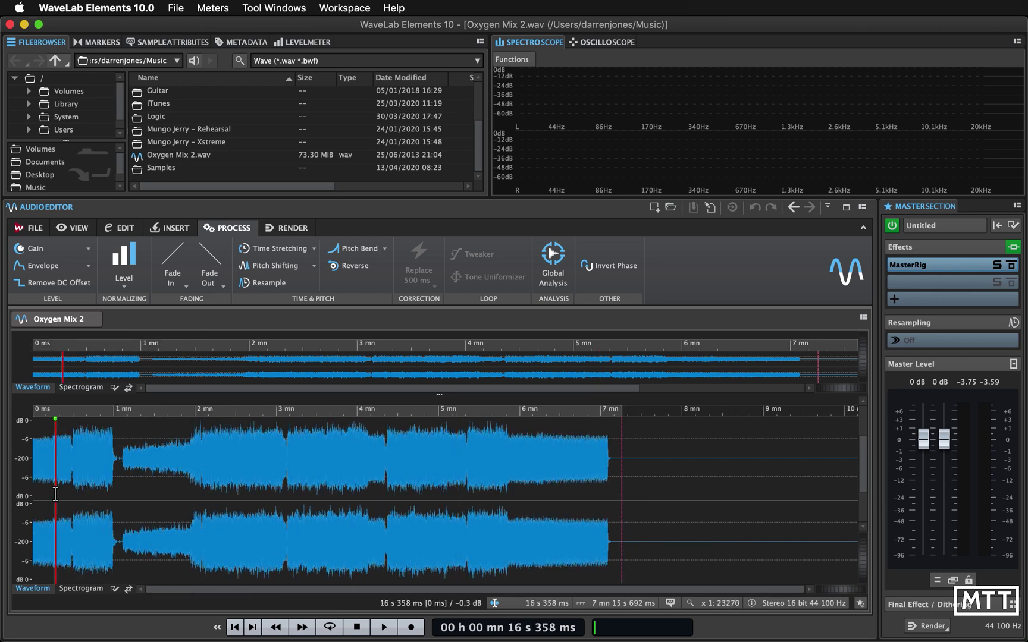
scroll(55, 493, up, 1)
scroll(55, 493, up, 3)
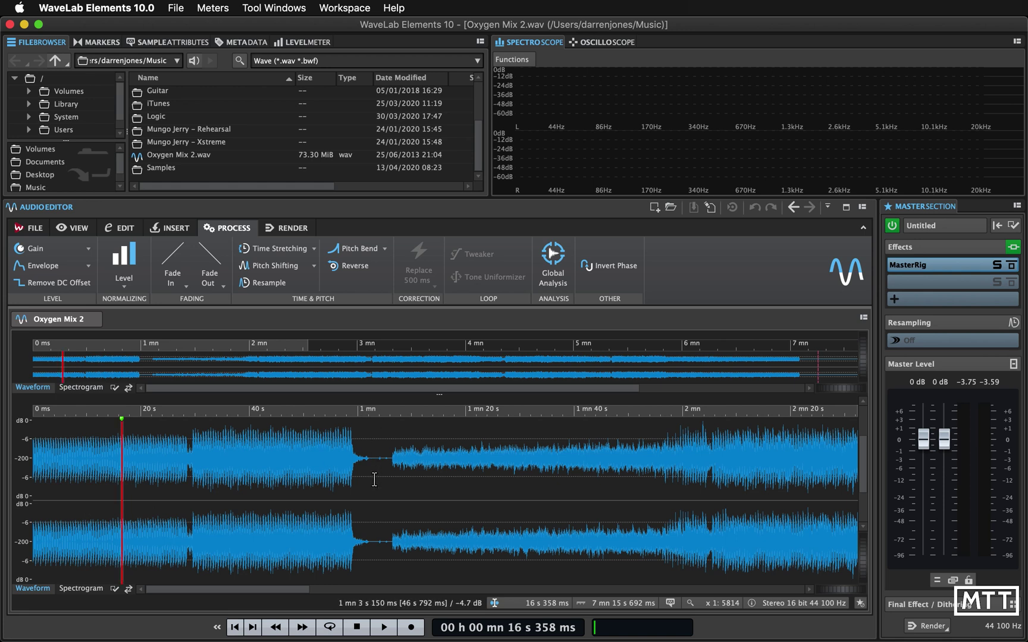
click(377, 504)
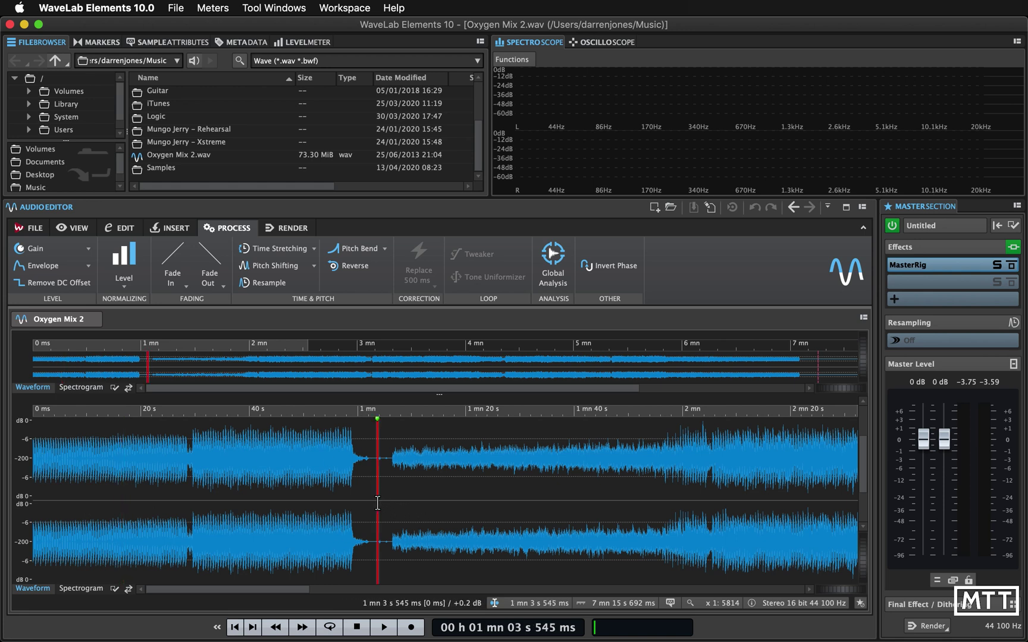
Select the intro from the start to 1 mn 3 s across both channels and delete it
drag(377, 503, 3, 455)
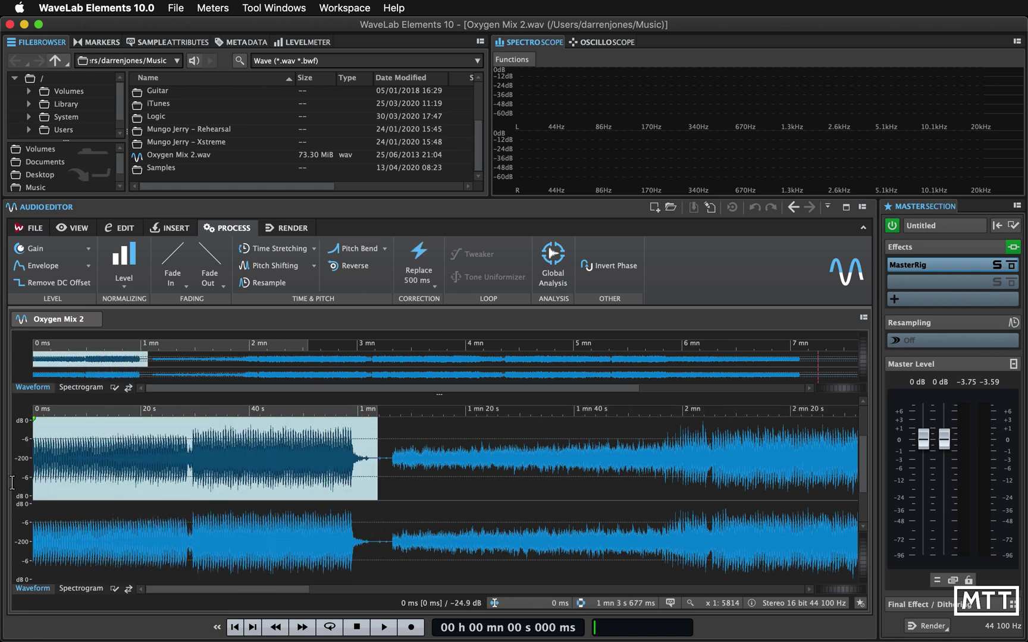
mouse_move(6, 522)
mouse_down()
mouse_move(98, 505)
mouse_move(86, 470)
mouse_move(73, 513)
mouse_move(71, 467)
mouse_move(21, 517)
mouse_up()
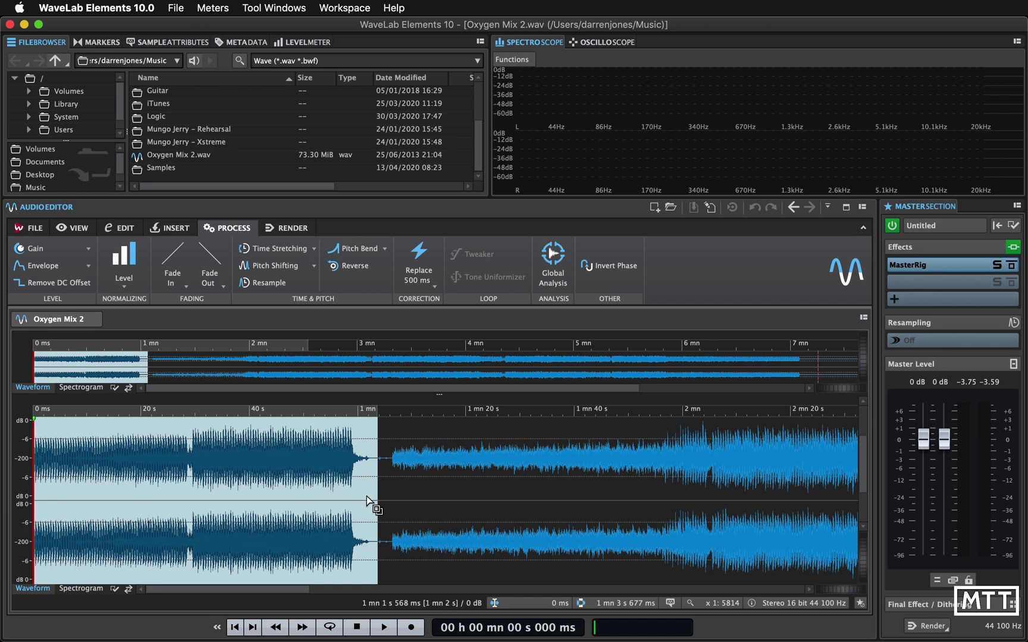
right_click(250, 465)
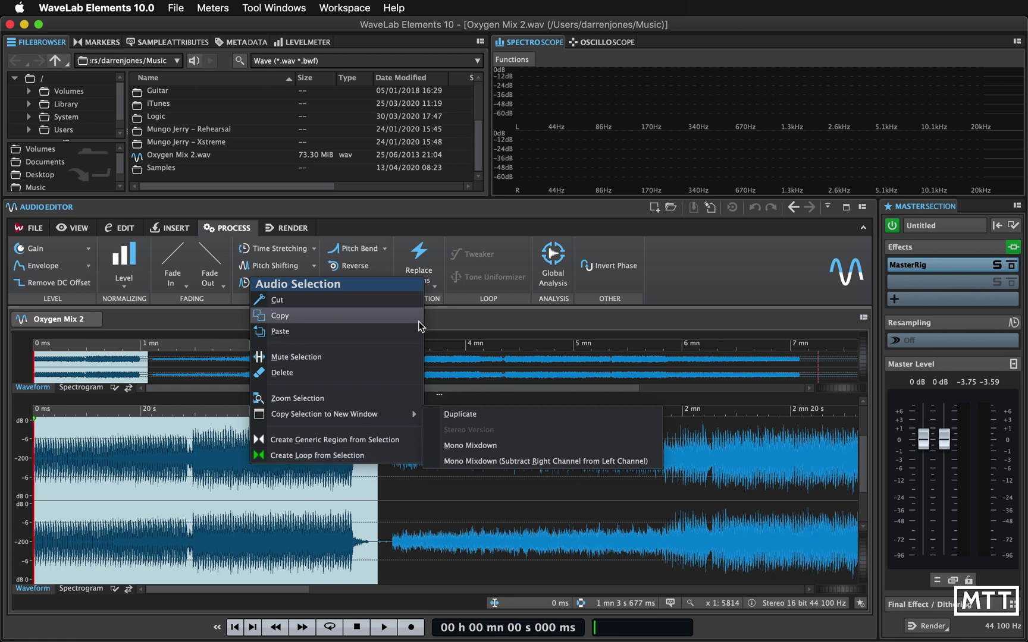
click(406, 236)
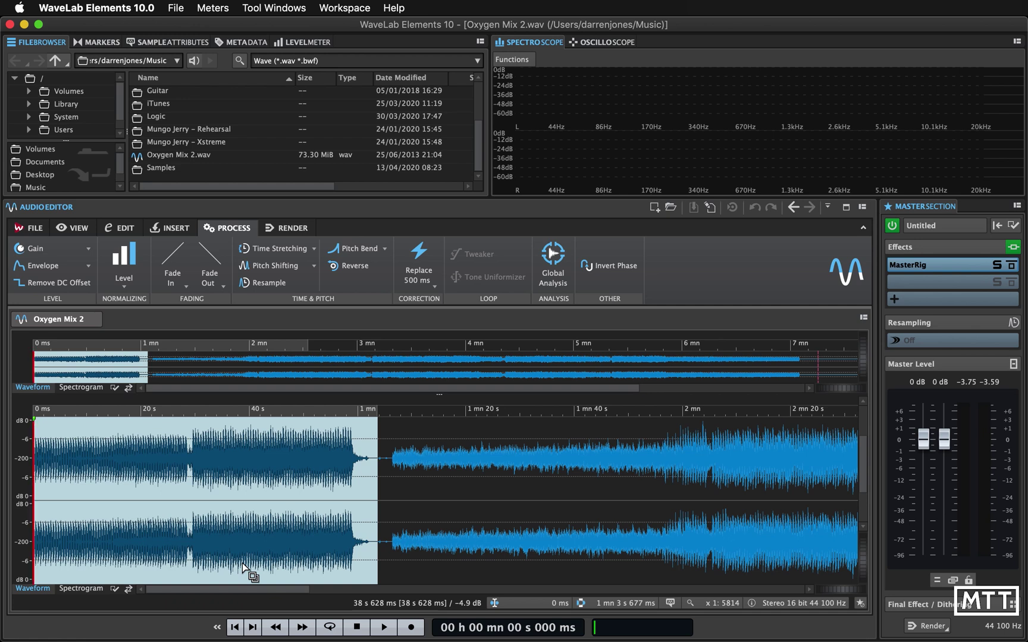
key(Delete)
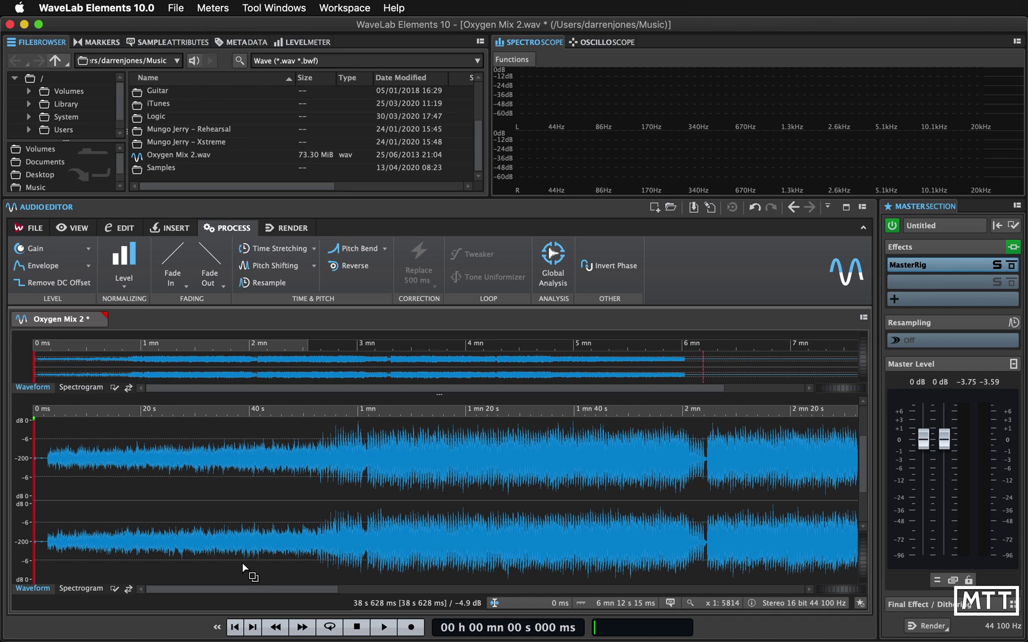
Zoom in, delete the 2.6 s near-silent lead-in, and inspect the new start
key(Up)
key(Up)
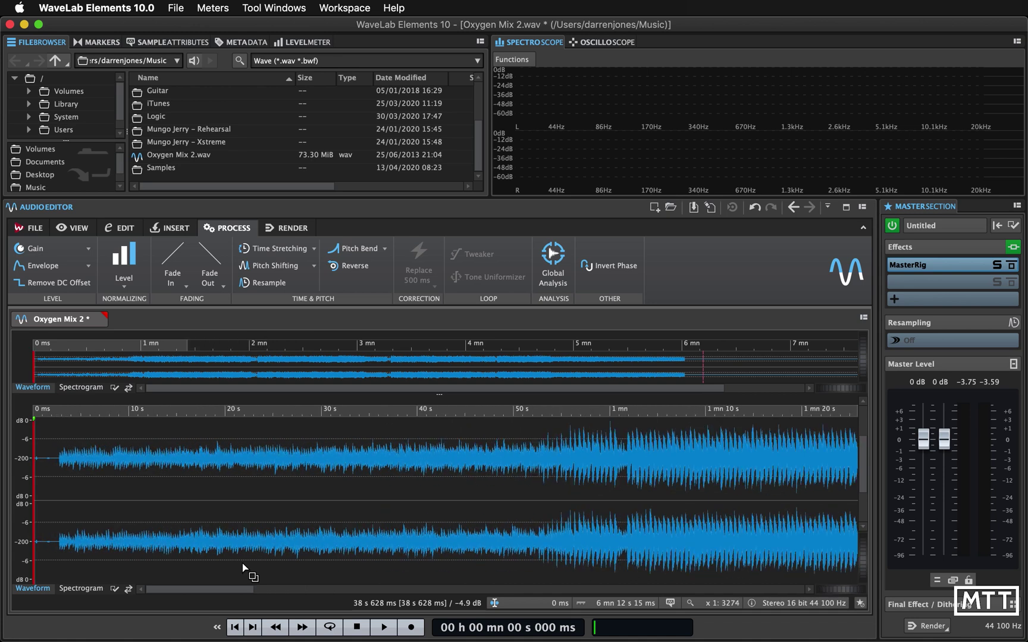
key(Up)
key(Up)
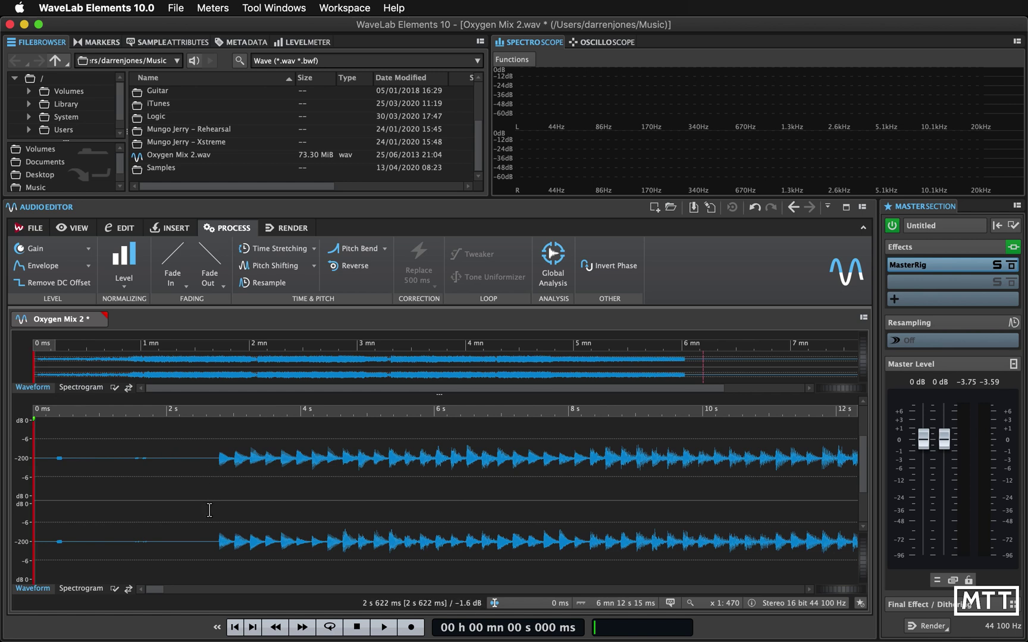
drag(209, 505, 21, 500)
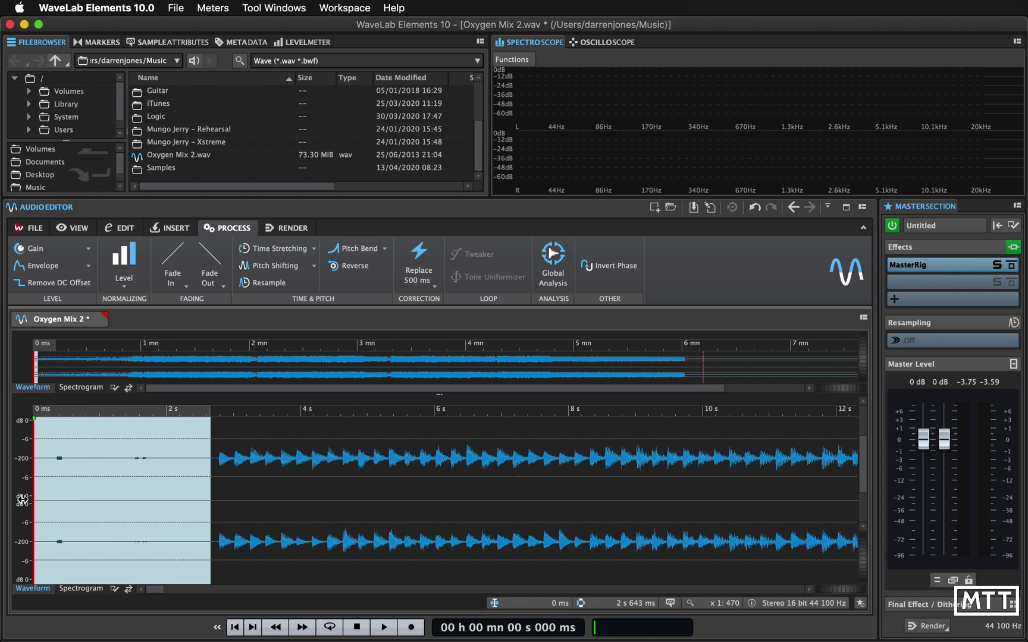
key(Delete)
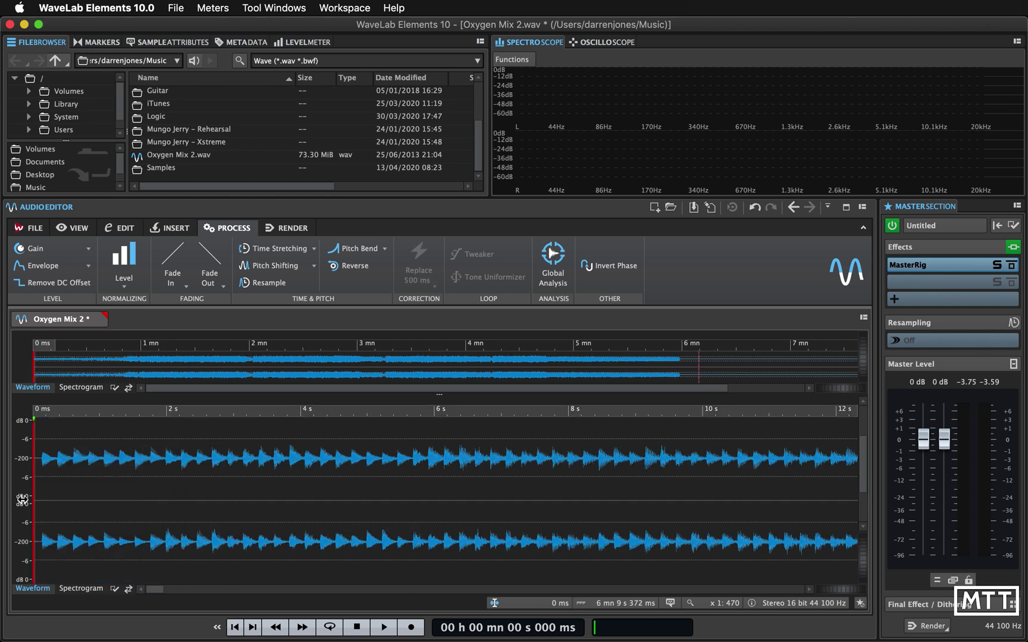
key(Up)
key(Up)
key(Up)
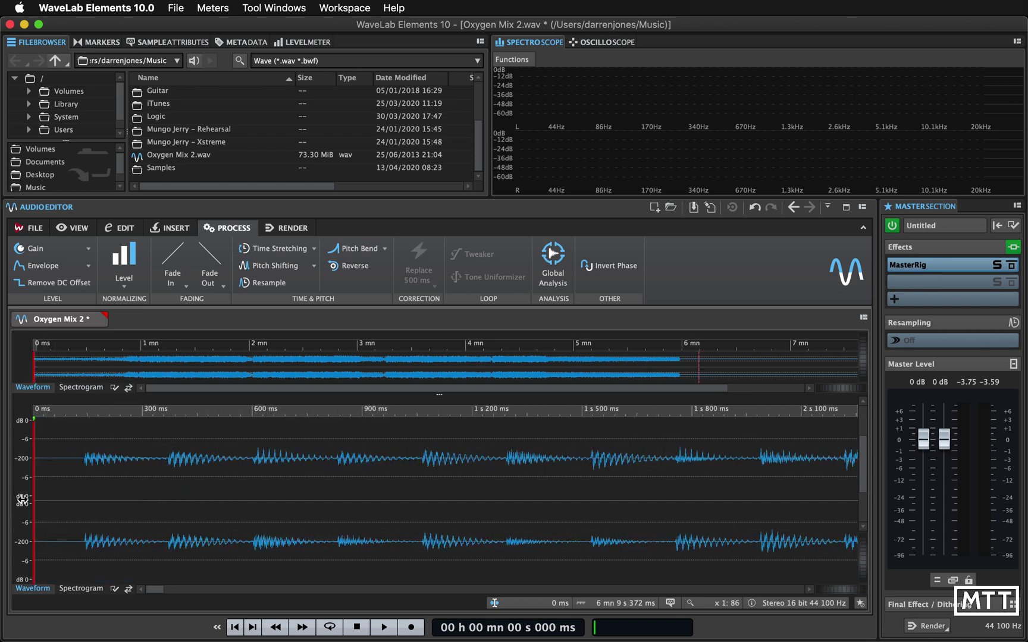
key(Up)
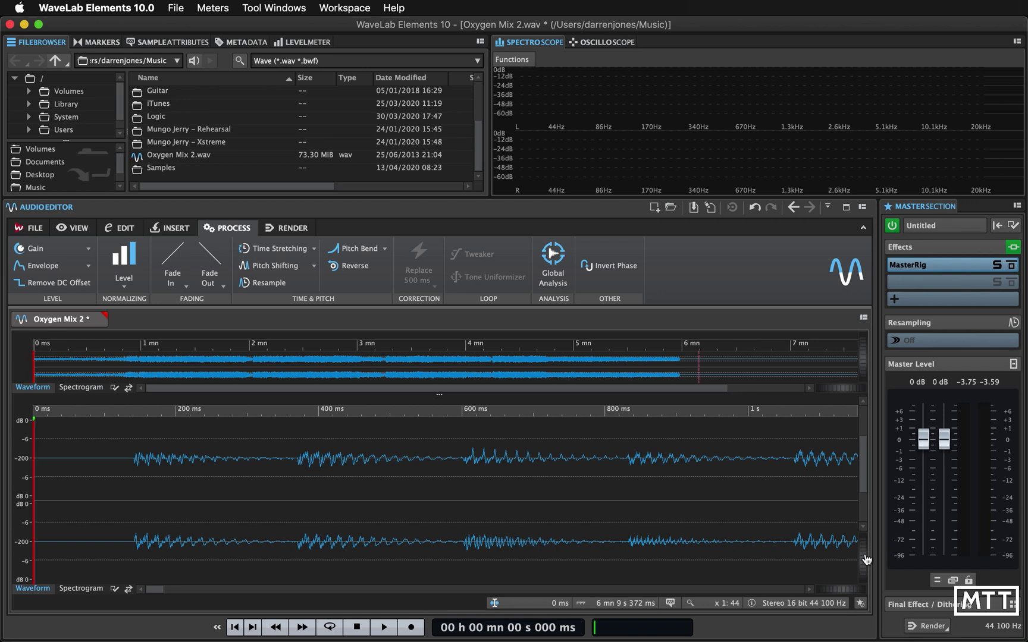
Magnify the waveform vertically and select the silent first 123 ms
drag(865, 568, 868, 537)
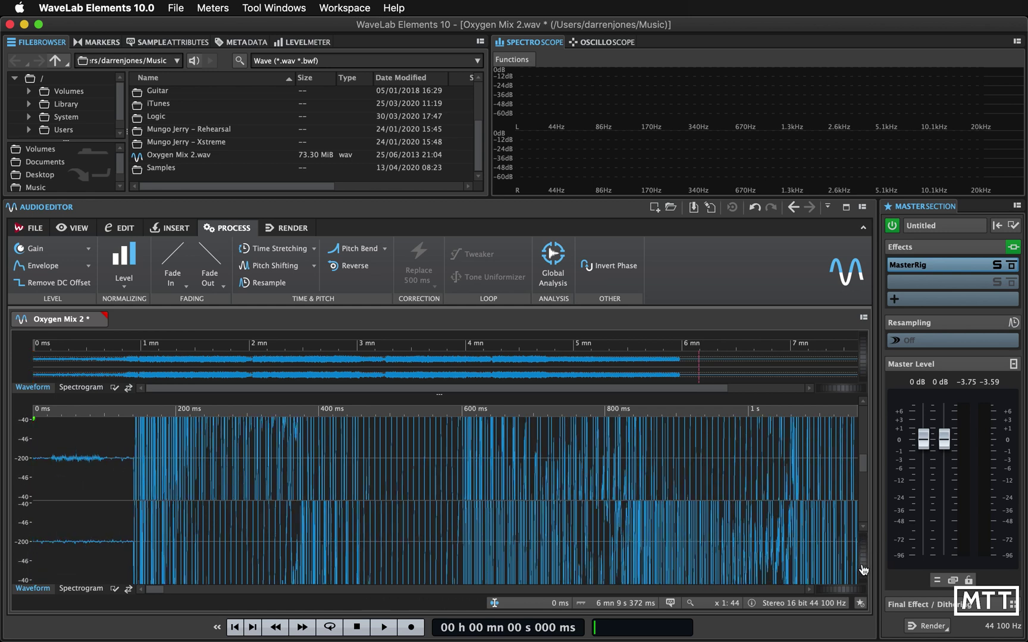
drag(862, 553, 866, 602)
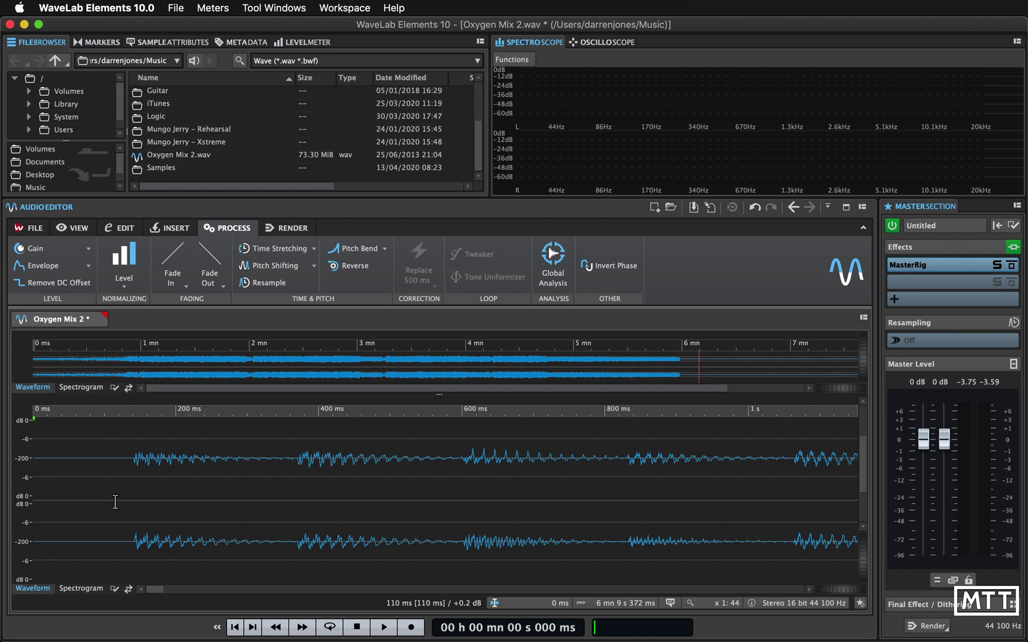
drag(120, 502, 66, 499)
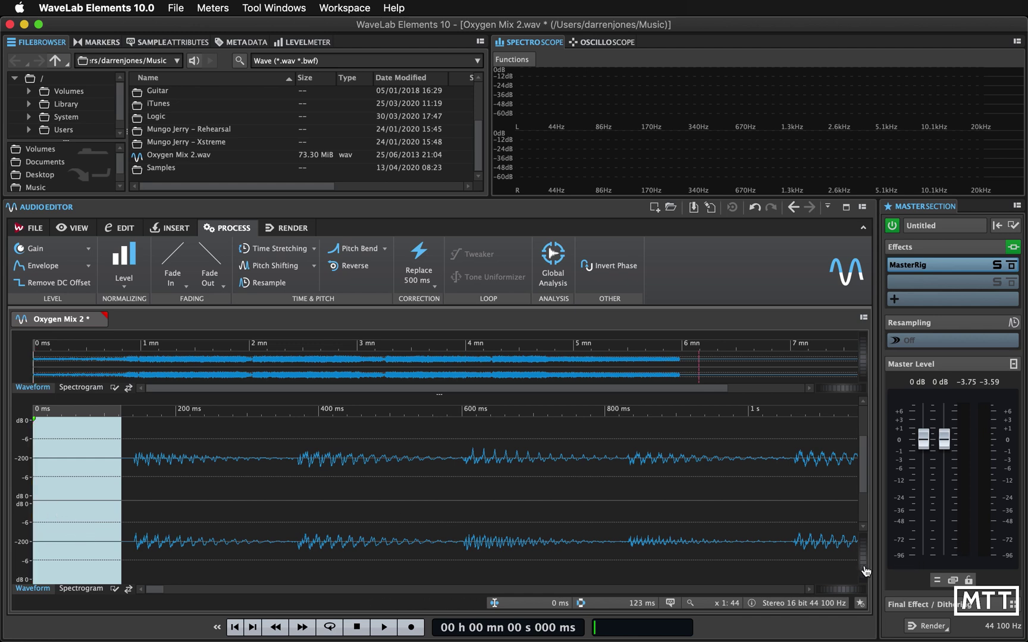
drag(865, 571, 866, 534)
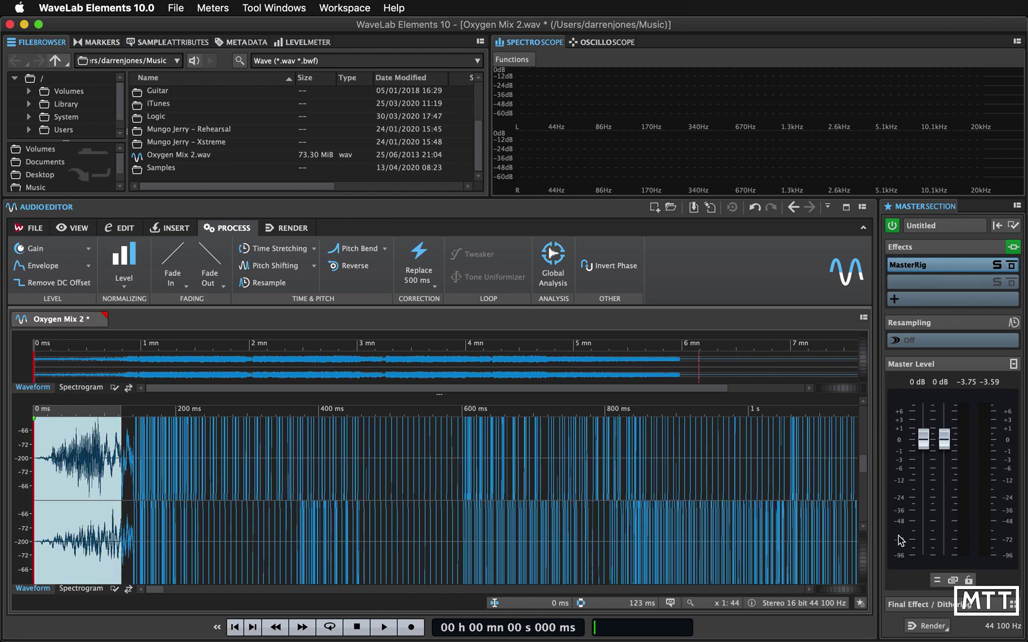
drag(866, 556, 866, 600)
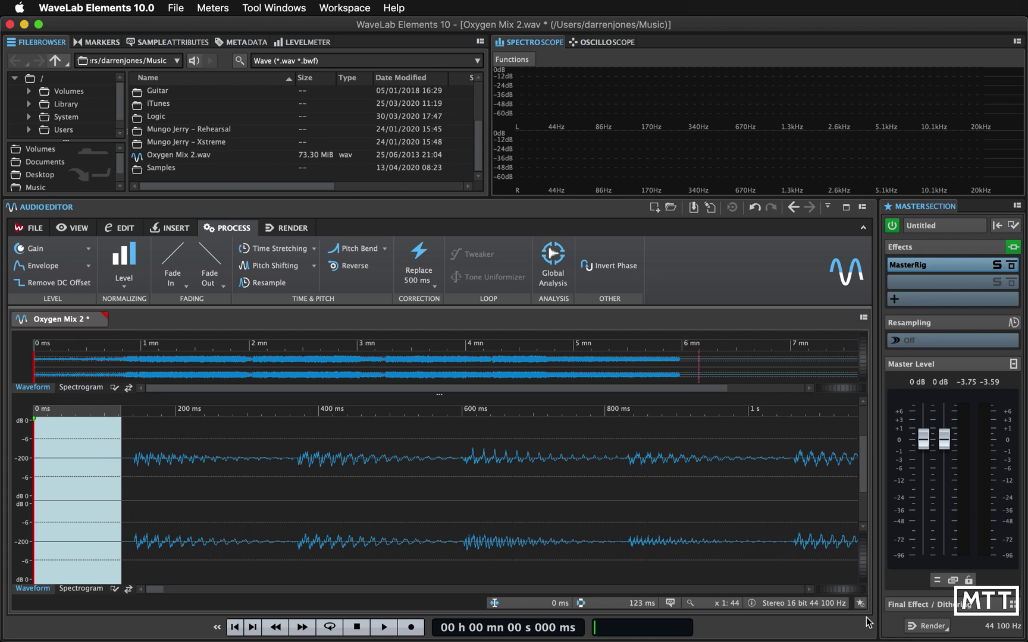
click(96, 514)
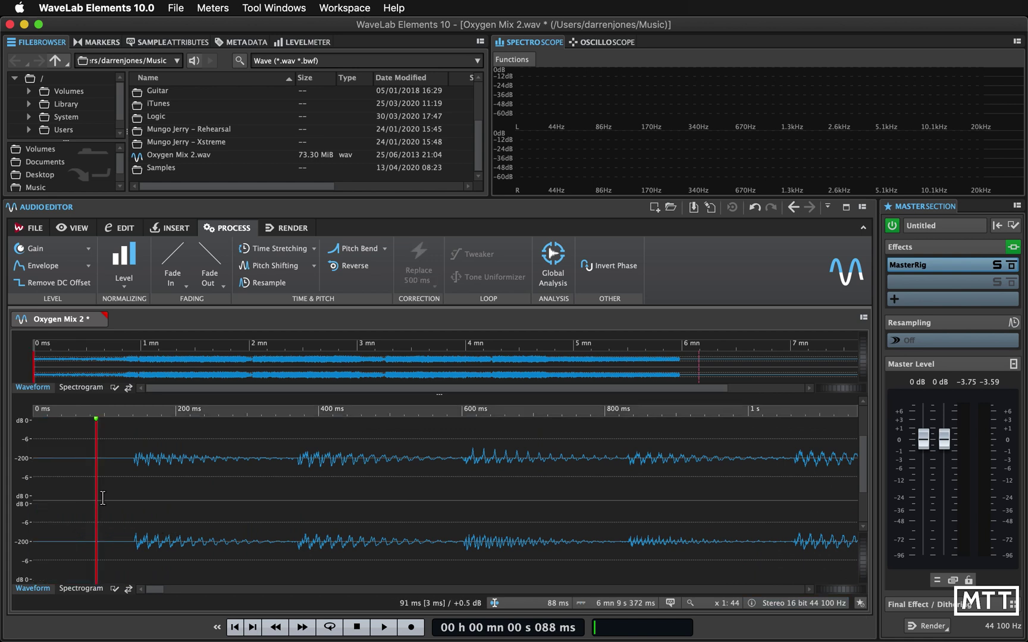
drag(103, 498, 18, 498)
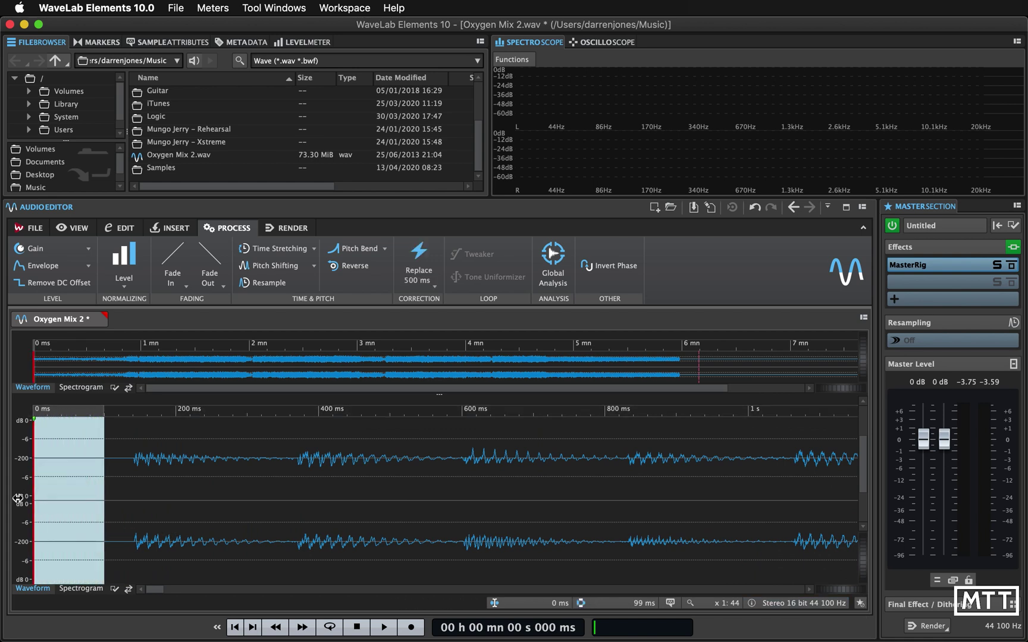
click(108, 509)
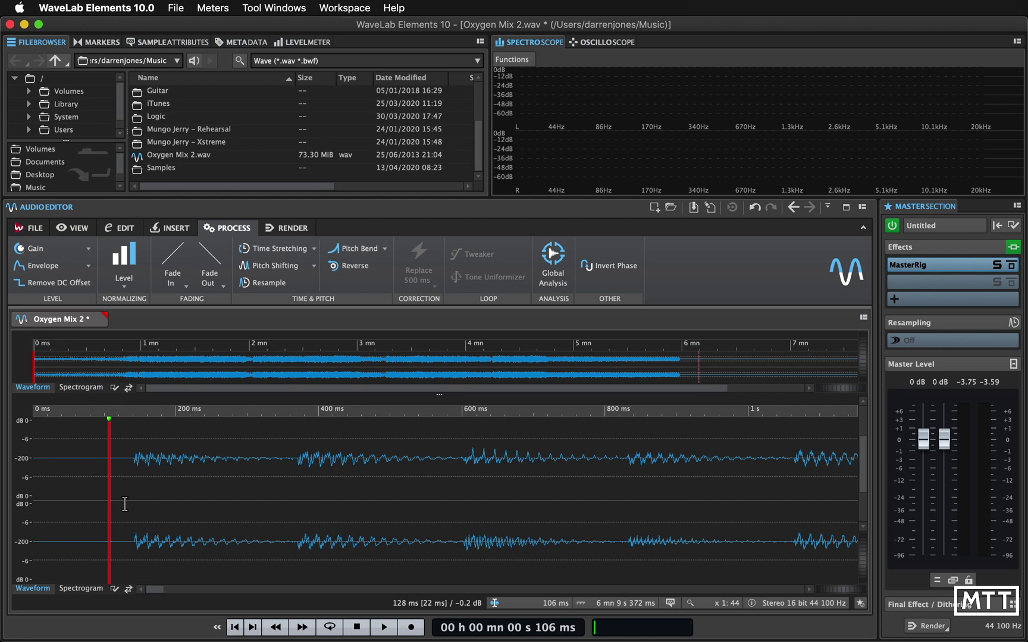
Delete all audio from 2 mn 7 s to the end of the track
scroll(125, 505, down, 10)
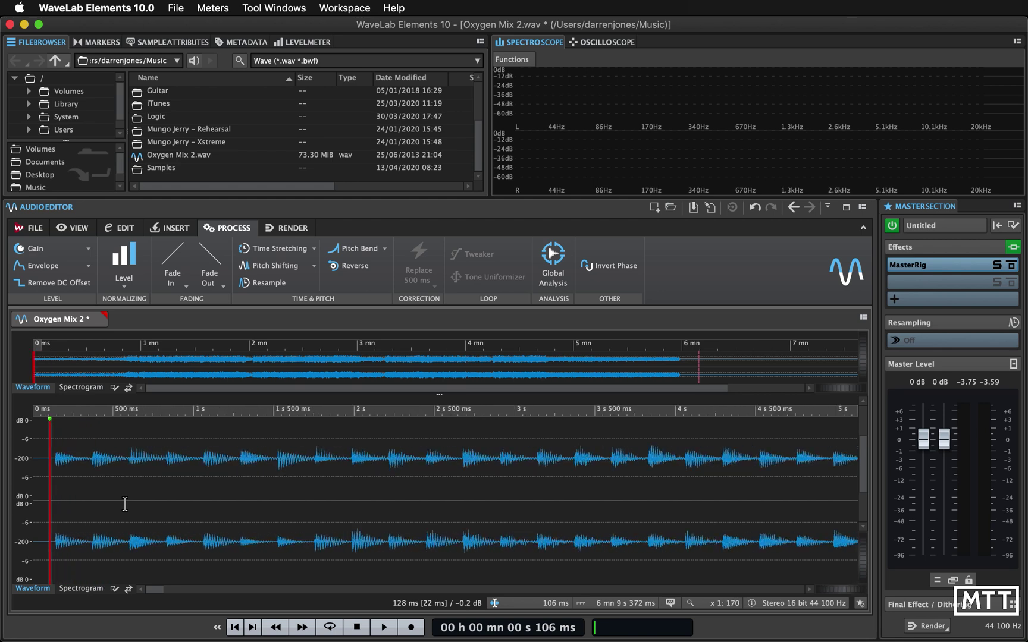
scroll(125, 504, down, 15)
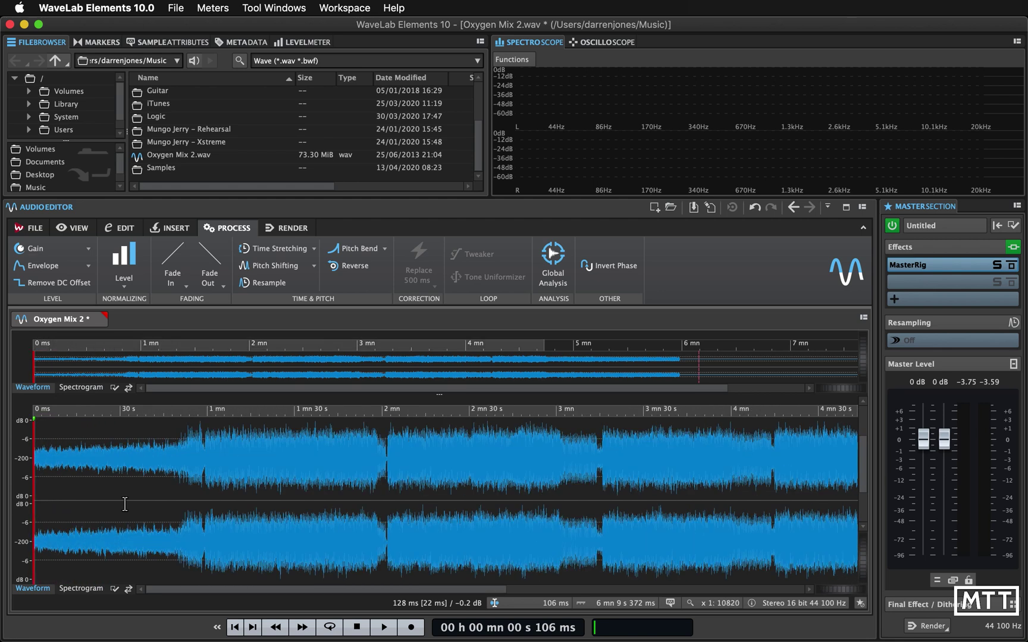
scroll(125, 504, down, 3)
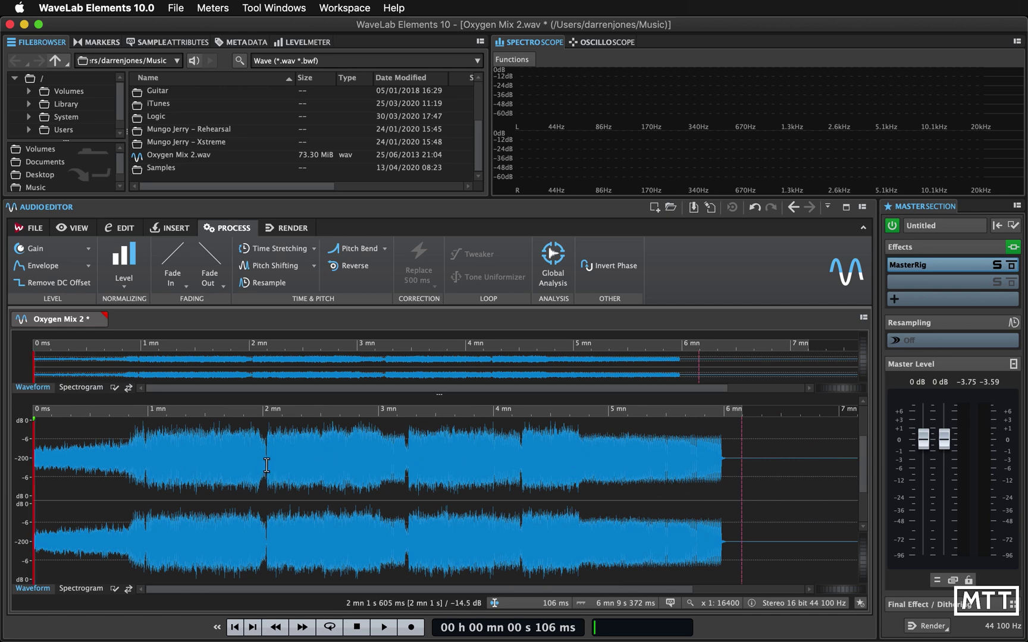
drag(743, 482, 277, 476)
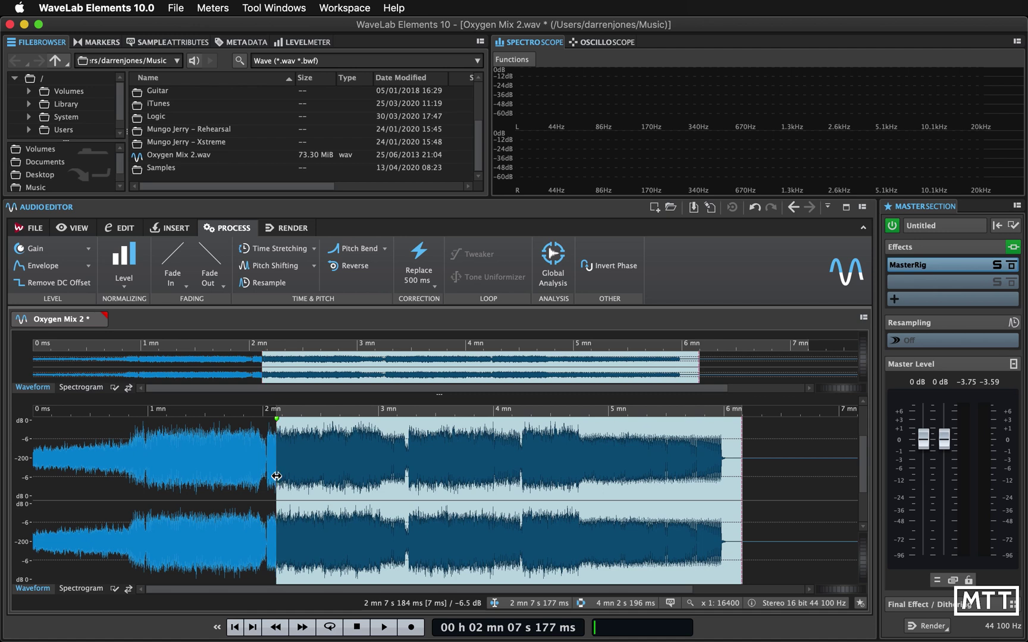
key(Delete)
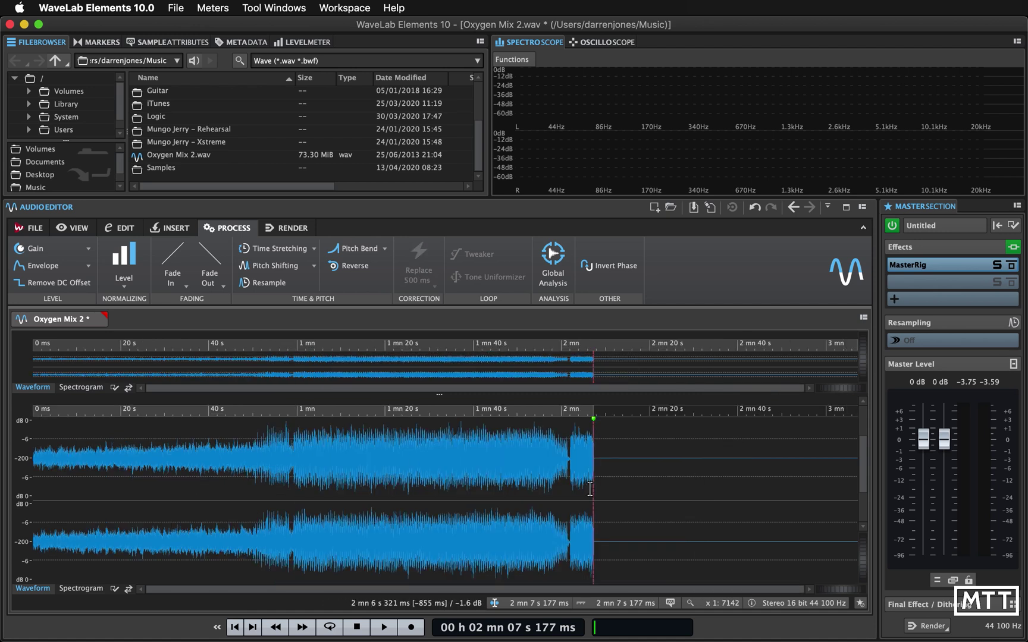
Zoom in and trim the end further, to 2 mn 2 s 233 ms, then 2 mn 1 s 639 ms
key(Up)
key(Up)
key(Up)
key(Up)
key(Up)
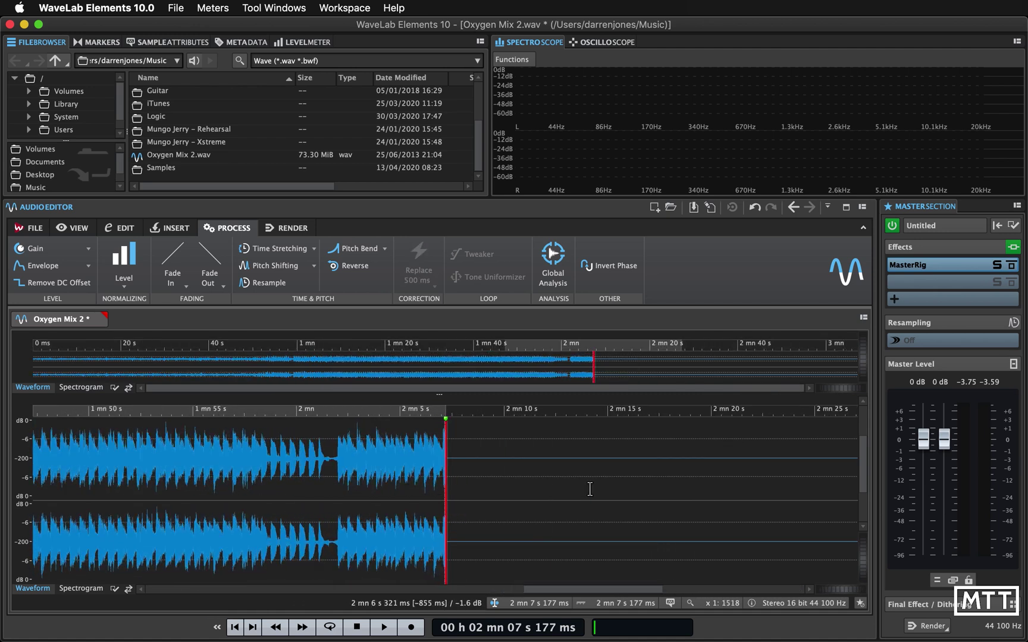
drag(457, 483, 267, 494)
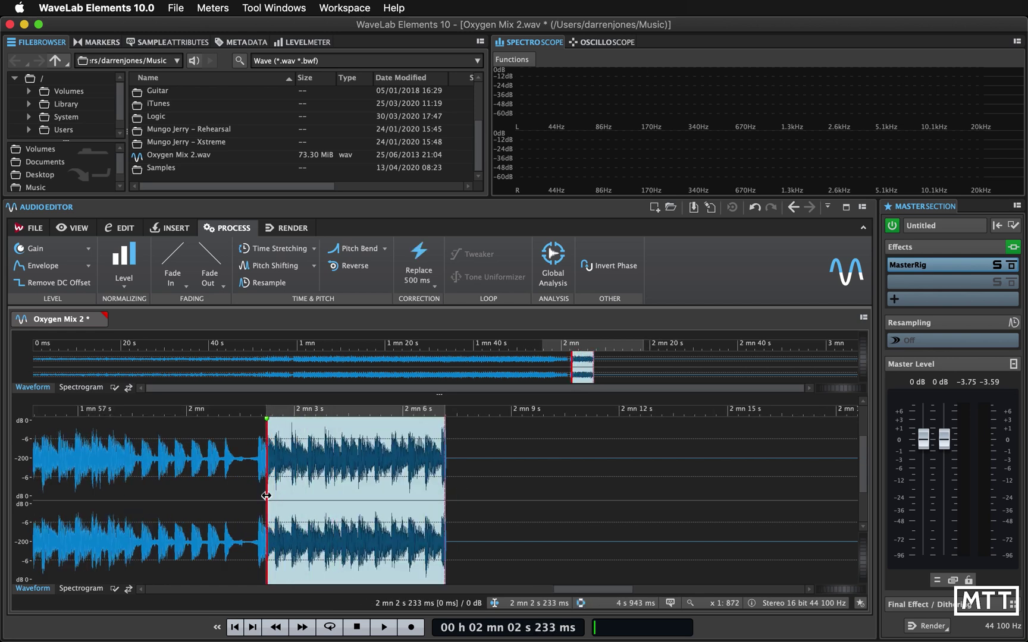
key(Delete)
key(Up)
key(Up)
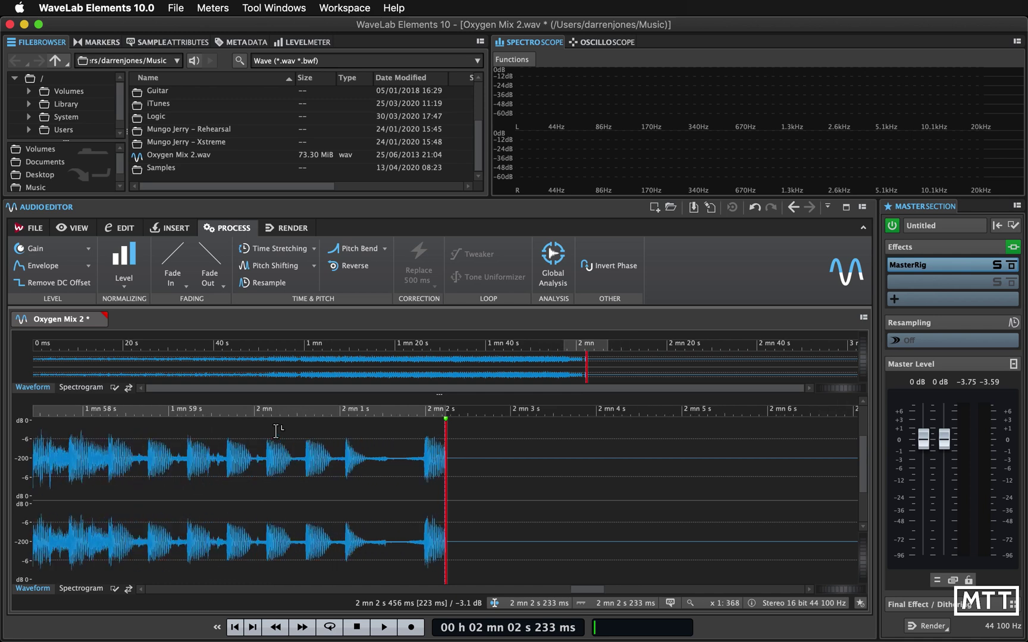
key(Up)
key(Up)
key(Up)
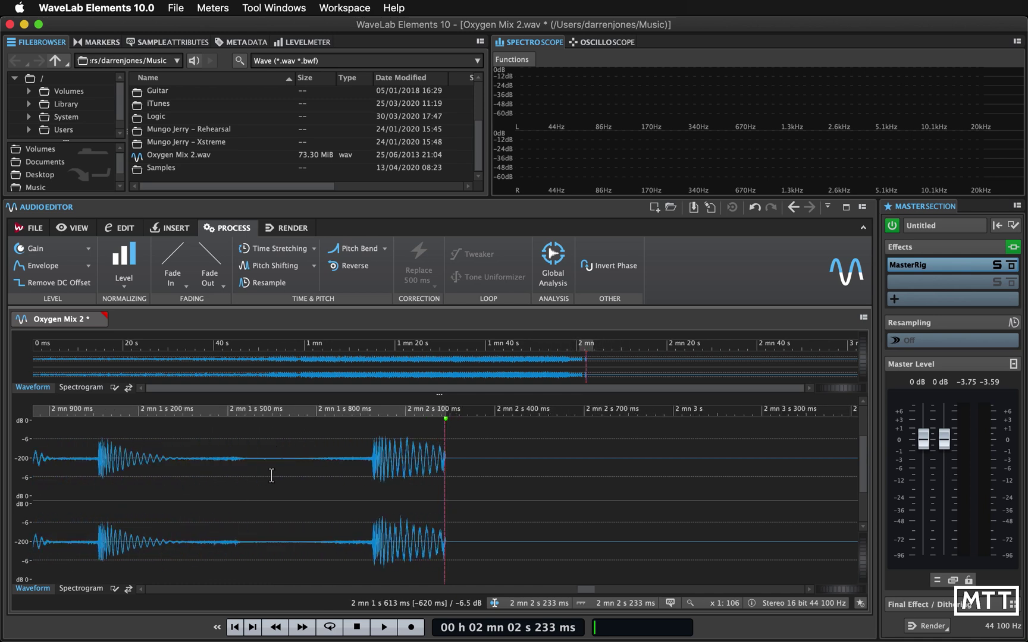
drag(269, 479, 498, 526)
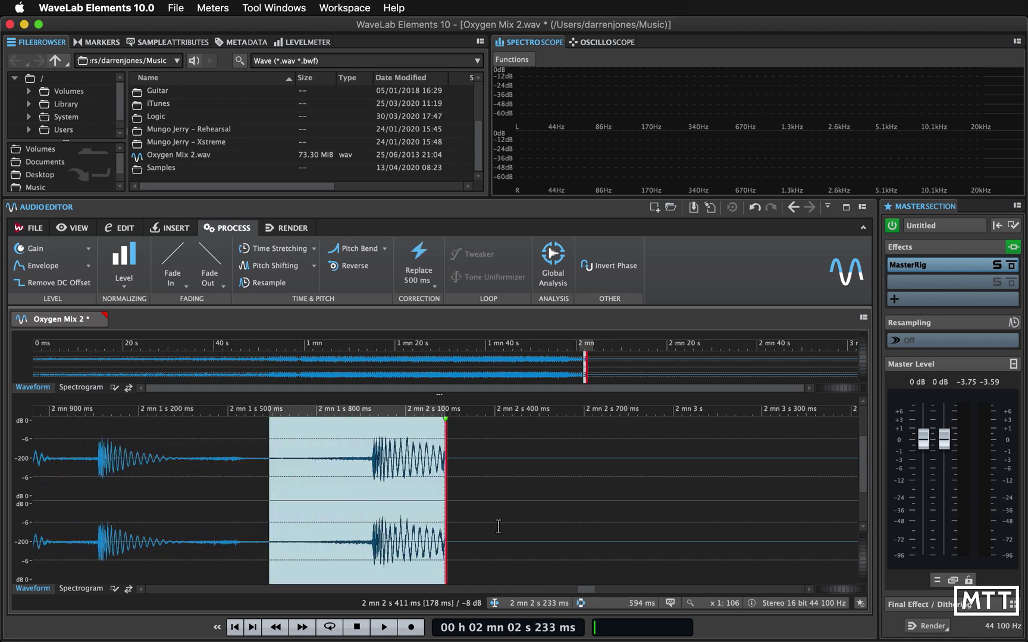
key(Delete)
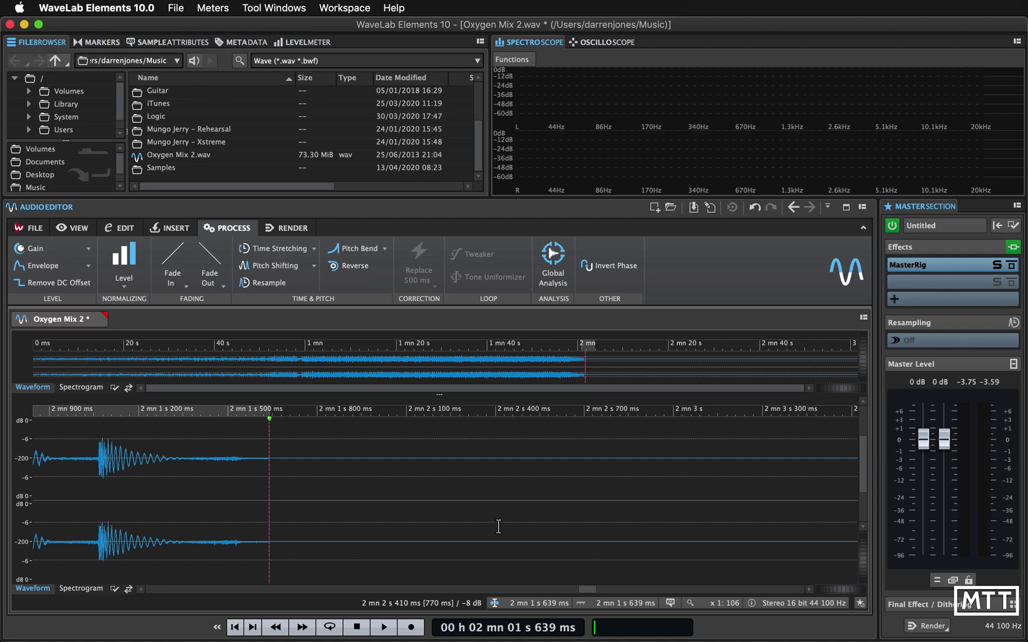
scroll(499, 526, down, 10)
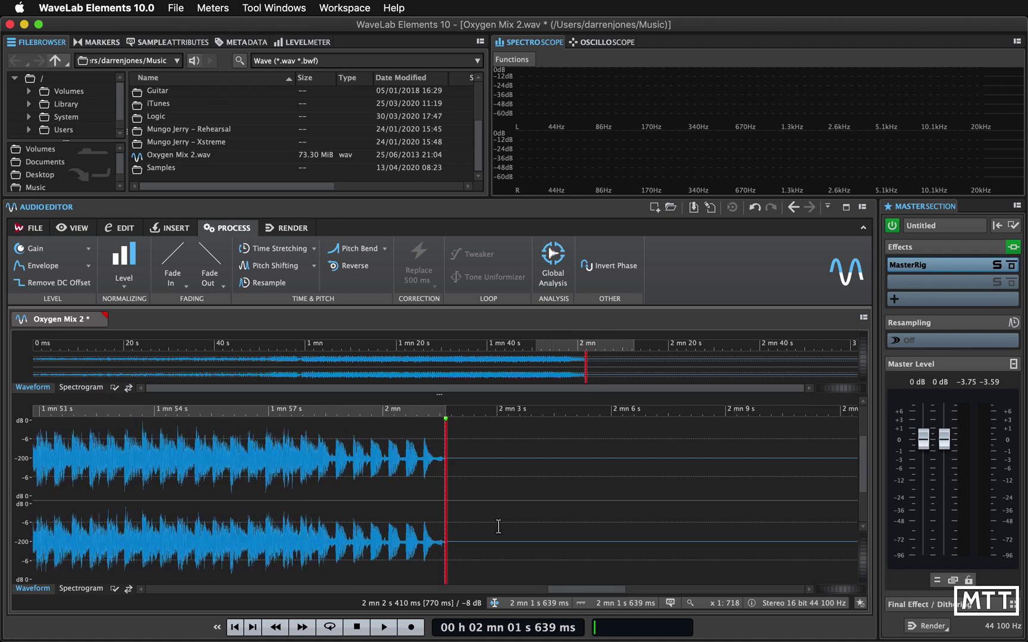
scroll(498, 526, down, 5)
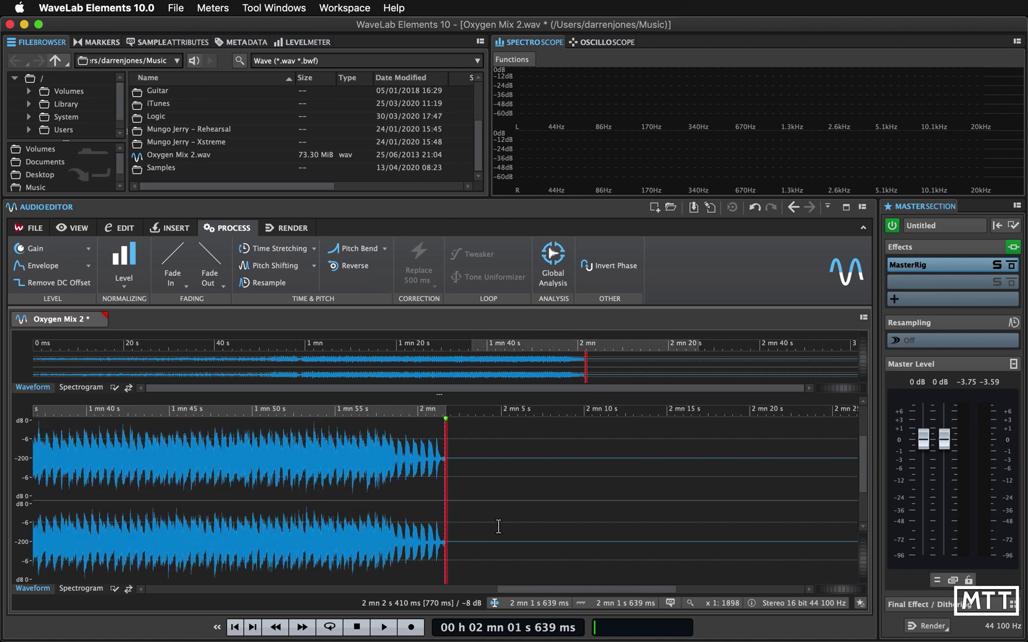
scroll(498, 527, down, 4)
scroll(498, 527, down, 1)
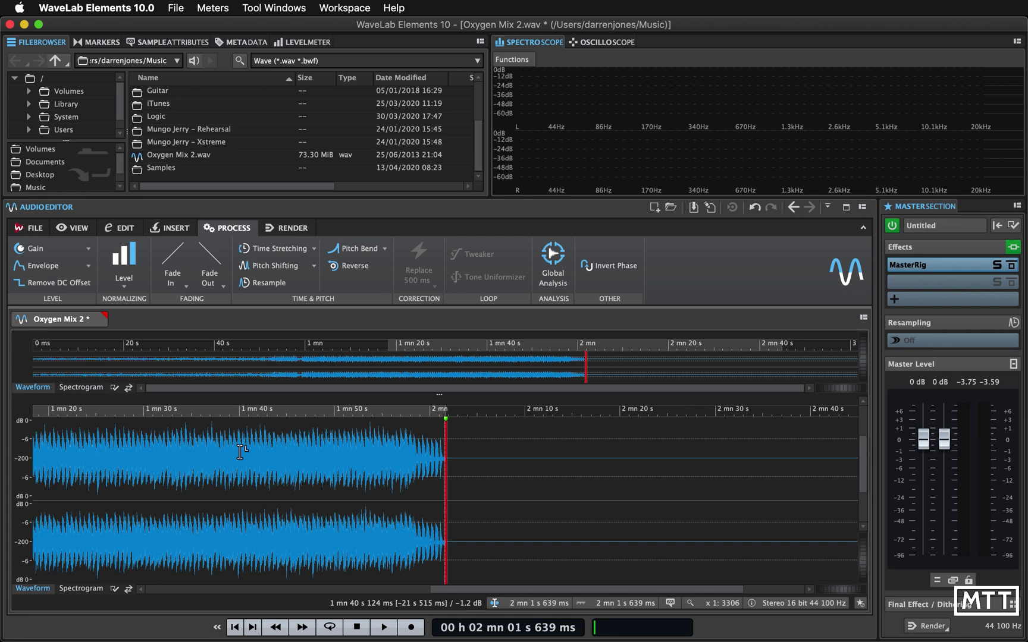
Listen to the track from 1 mn 38 s
click(226, 498)
key(space)
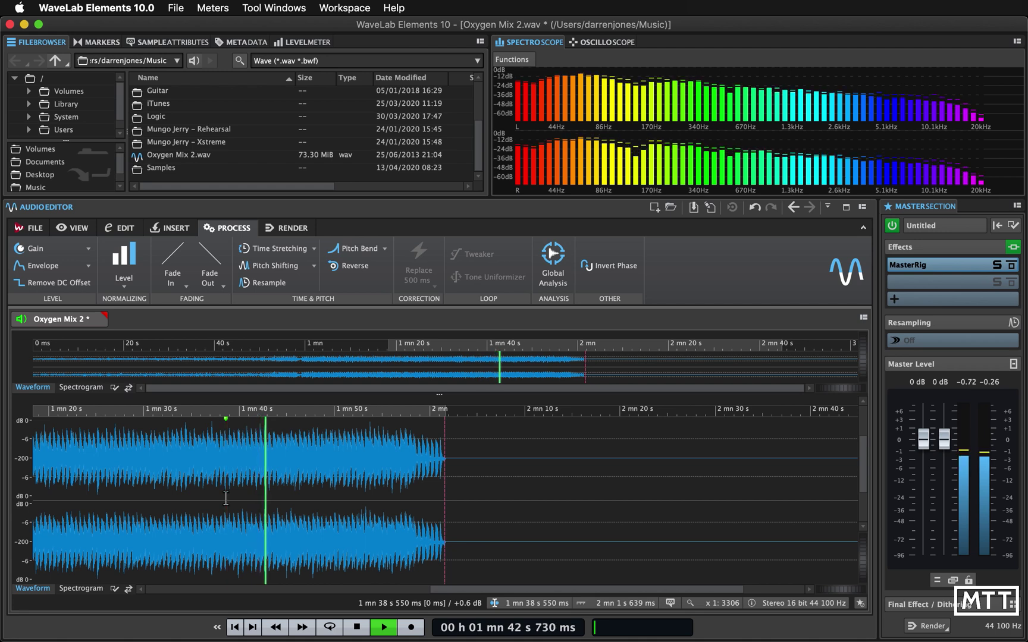
key(space)
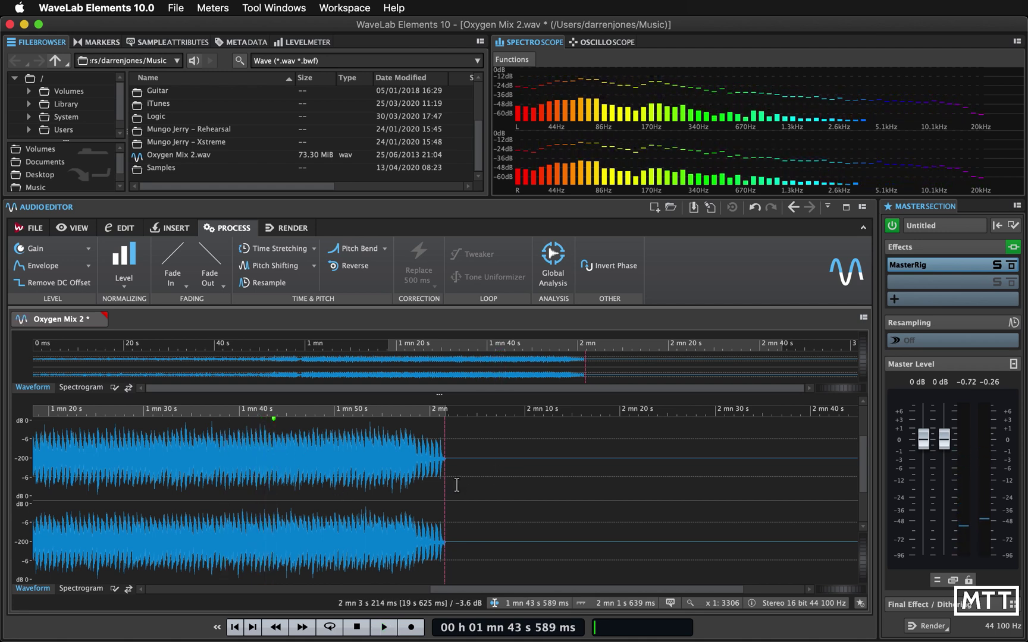
Apply a Sinus fade-out from 1 mn 43 s to the end of the track
drag(458, 475, 272, 493)
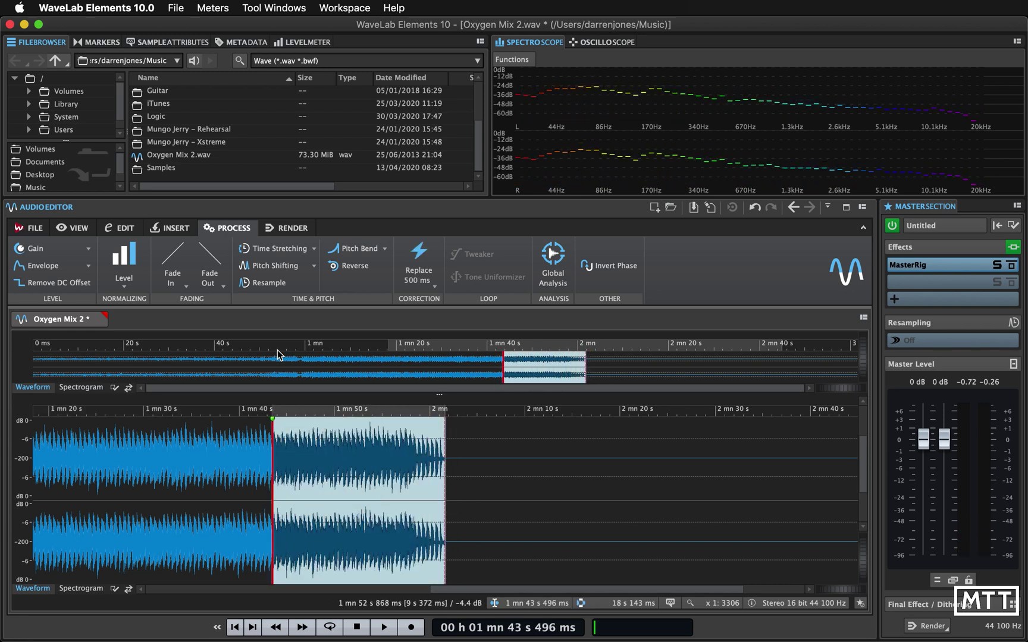
click(223, 286)
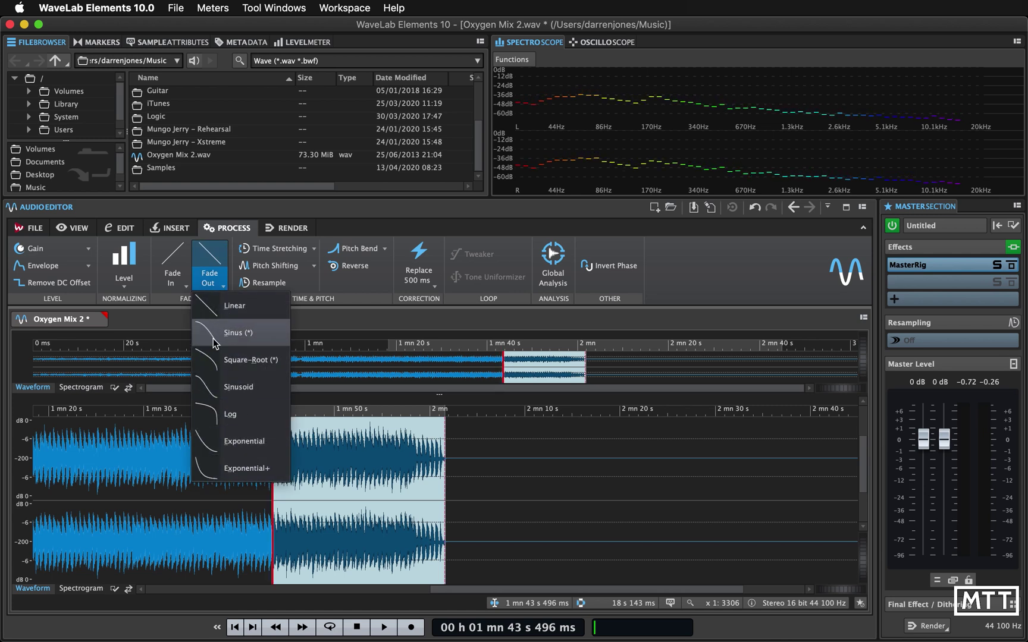
click(404, 235)
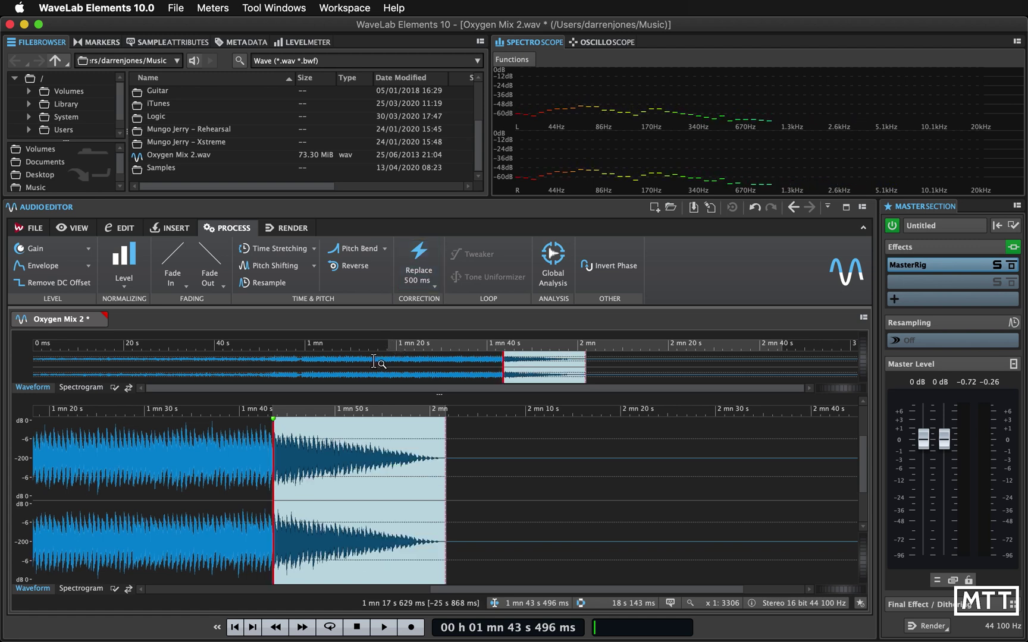
click(315, 494)
key(space)
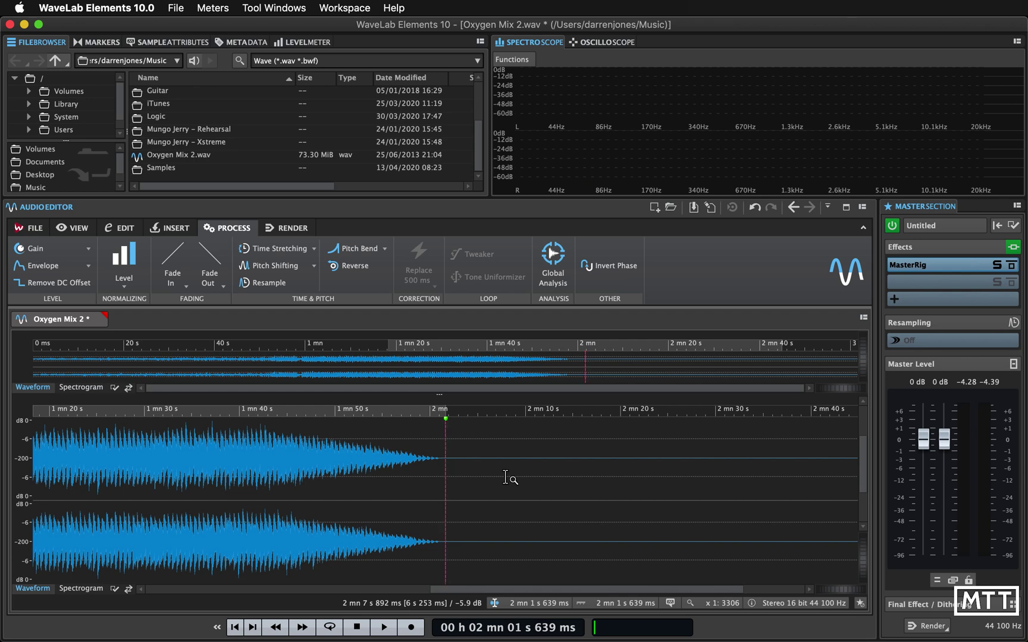
Insert 1 s of silence after the fade-out with the silence generator
key(ctrl+shift+BackSpace)
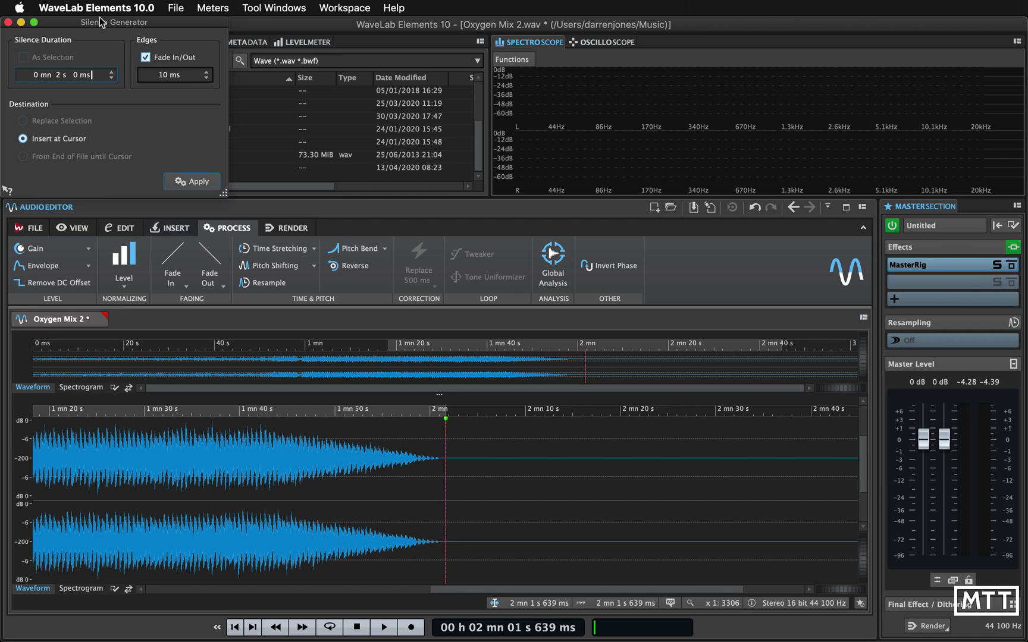
drag(100, 22, 251, 132)
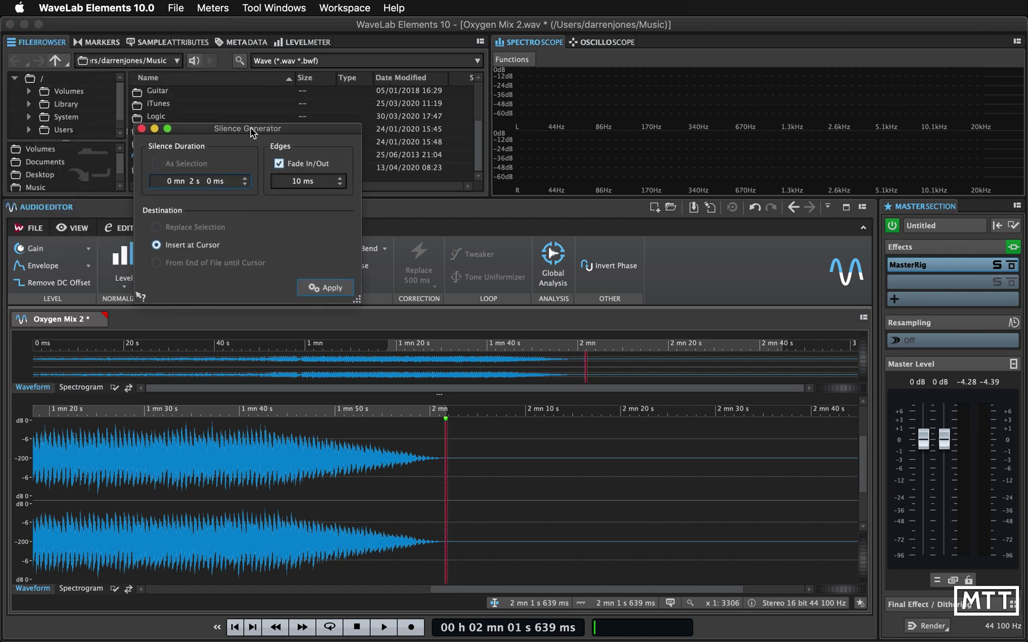
click(189, 182)
text(1)
click(324, 288)
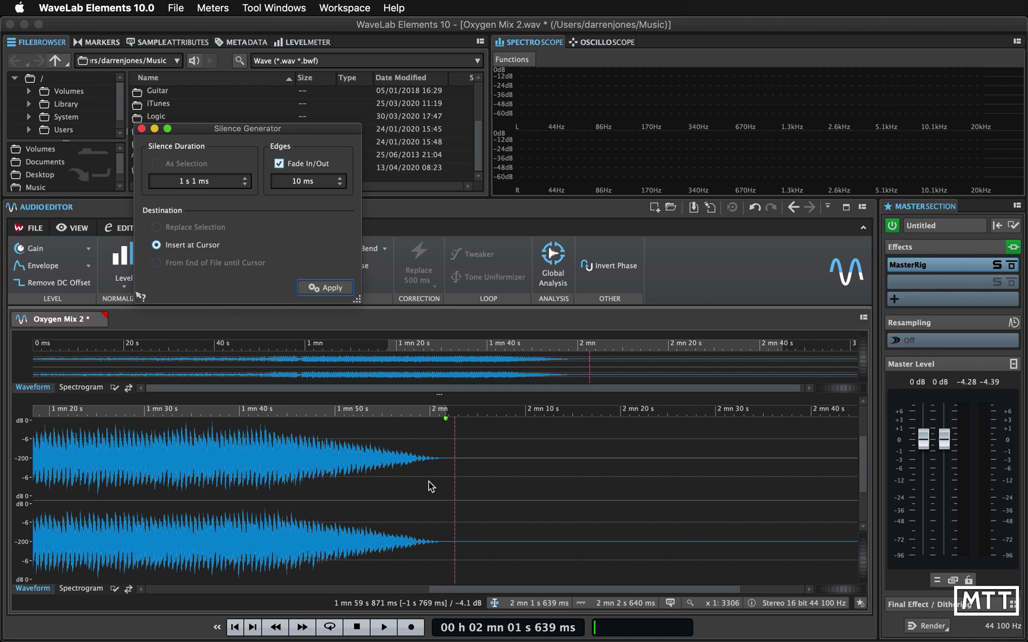
click(141, 129)
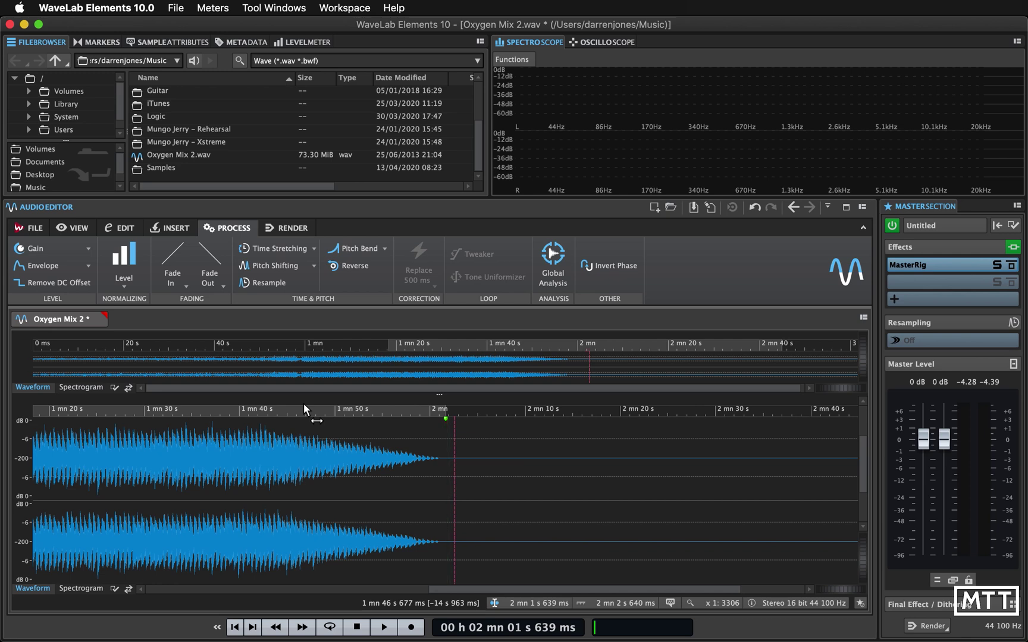
Zoom out to show all of Oxygen Mix 2, then switch to the File page
key(ctrl+Down)
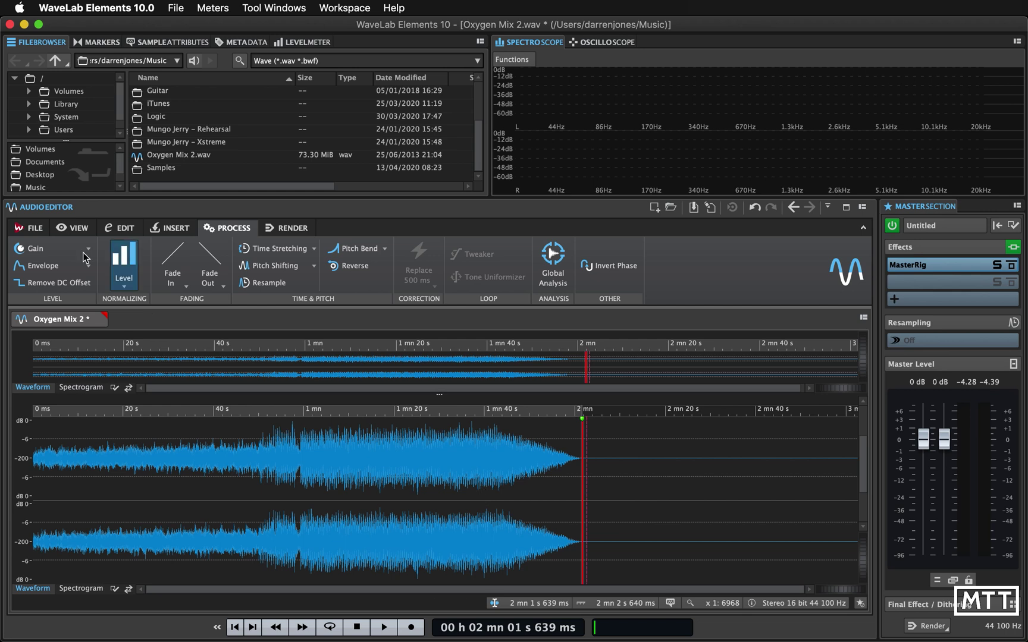
click(32, 230)
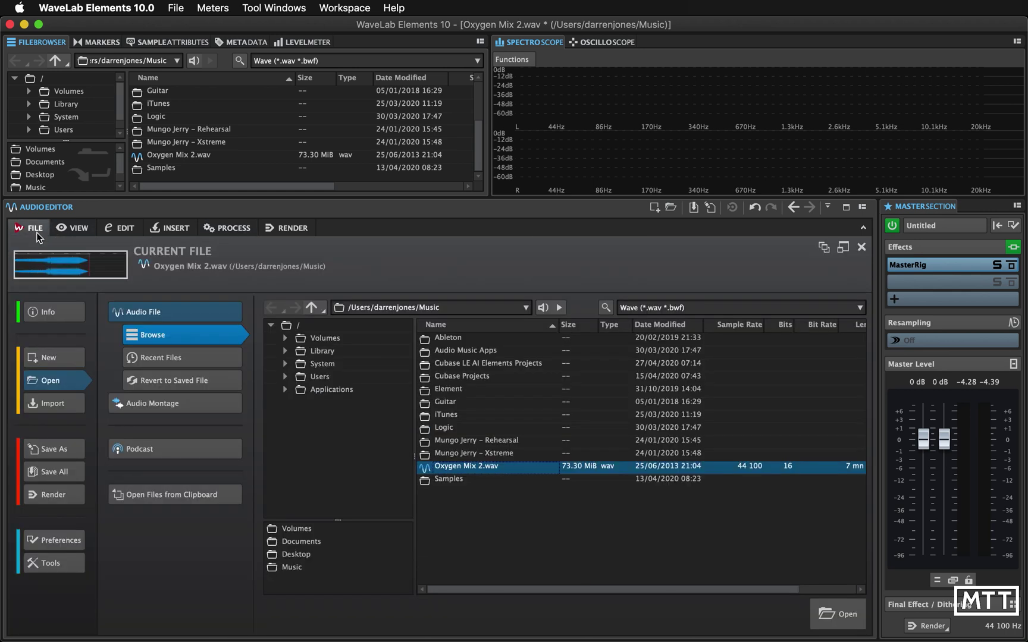
click(178, 12)
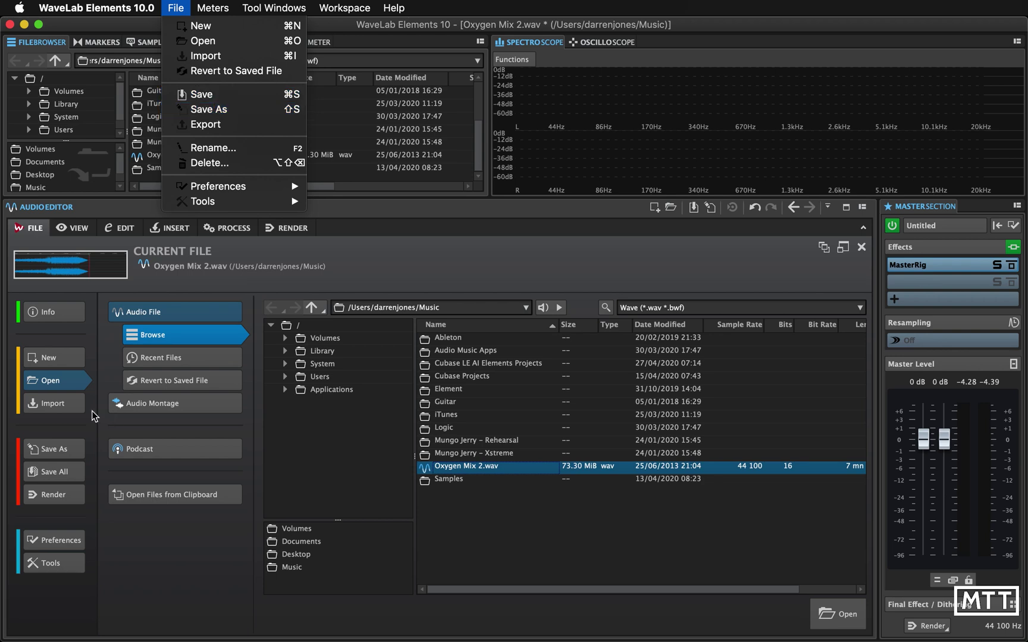
click(53, 240)
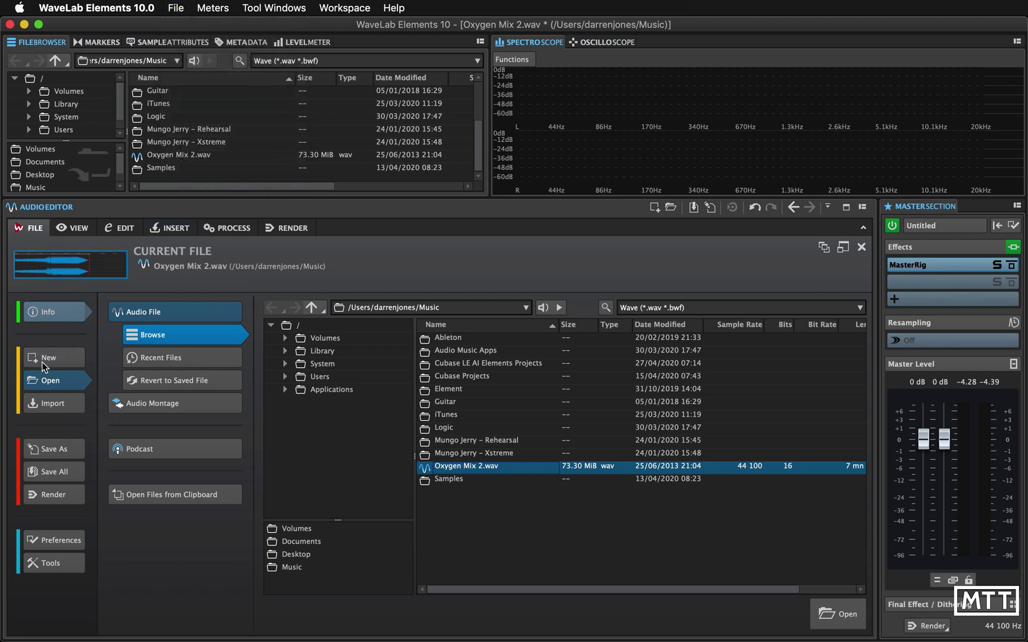
On the Save As page, browse Format presets to Factory Presets > Encoded > Mp3 > Mp3 FH 192k cbr hq
click(60, 449)
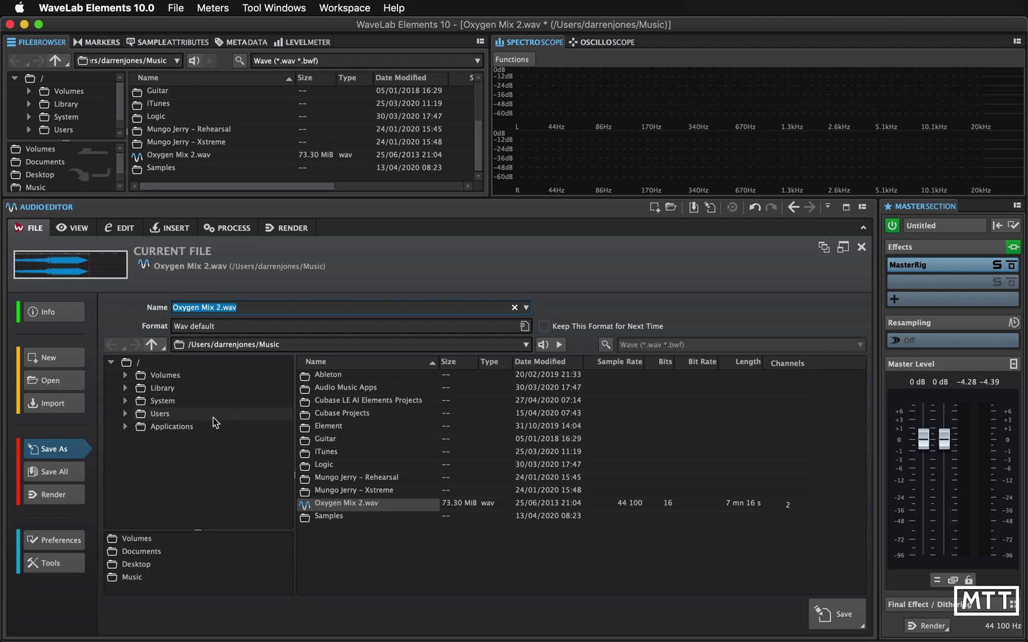
click(267, 330)
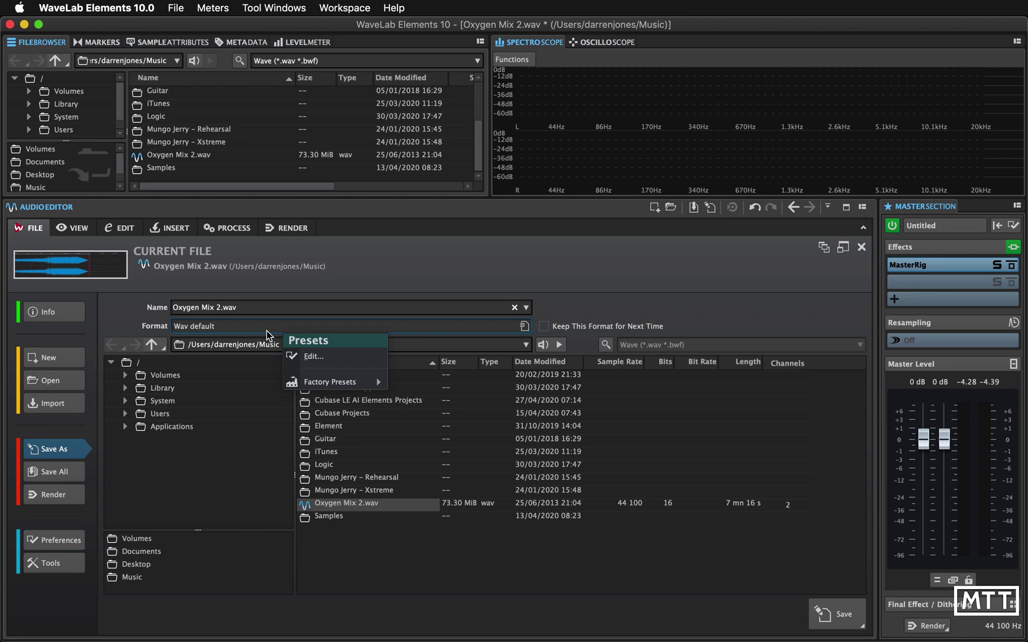
mouse_move(337, 384)
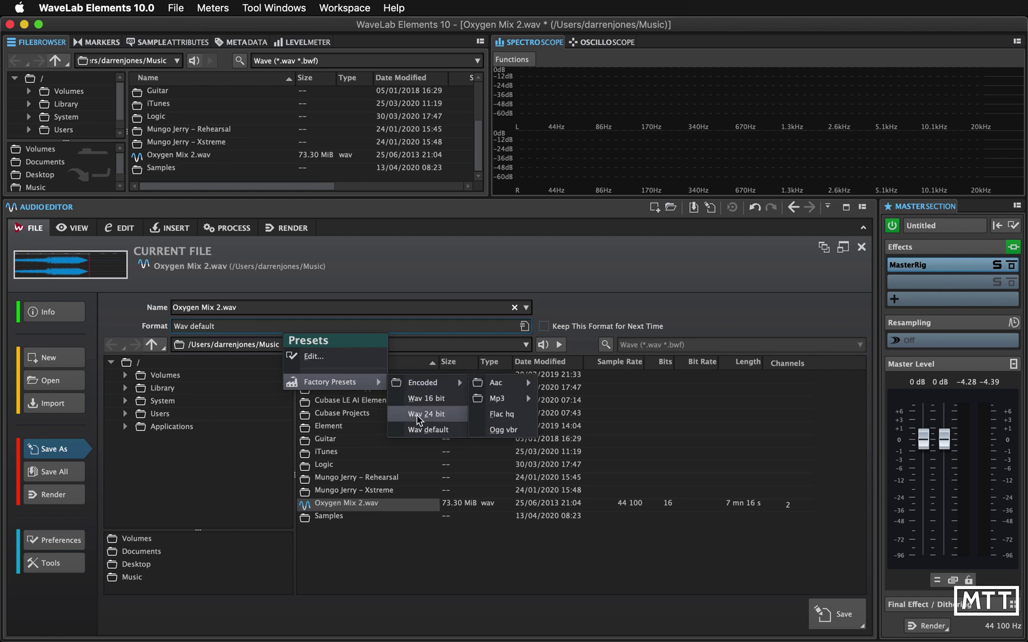
mouse_move(425, 386)
mouse_move(483, 385)
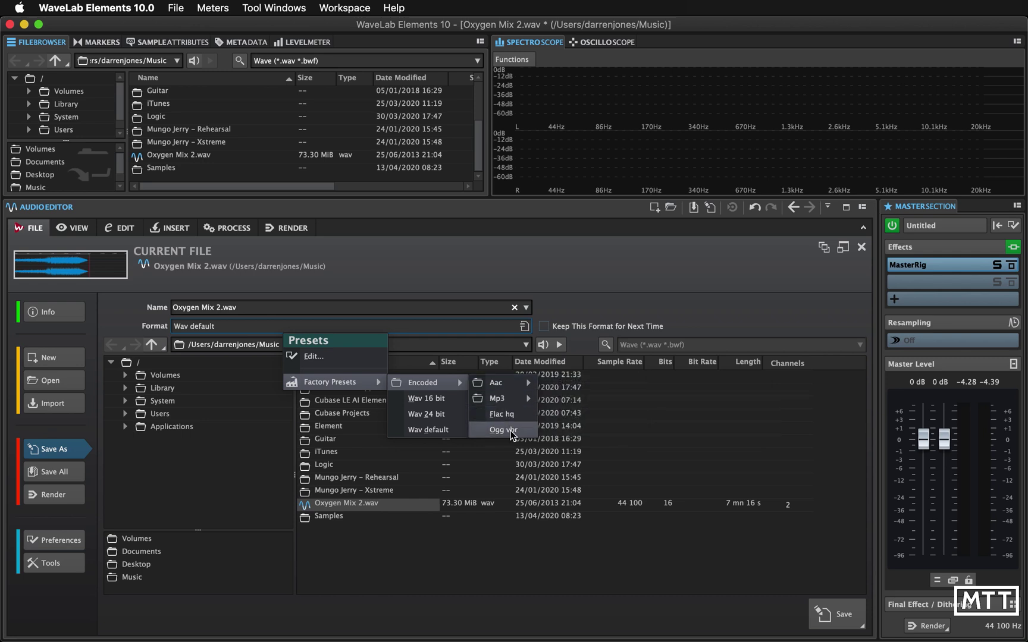
mouse_move(511, 403)
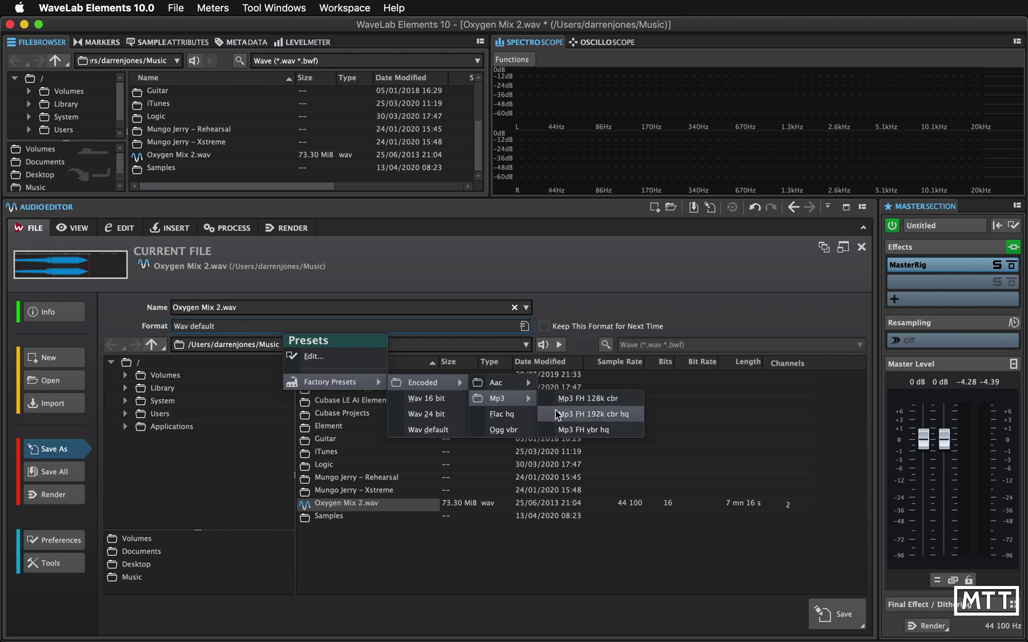
Choose the Mp3 FH 192k cbr hq preset and save a copy as Oxygen Mix 2.mp3
click(597, 418)
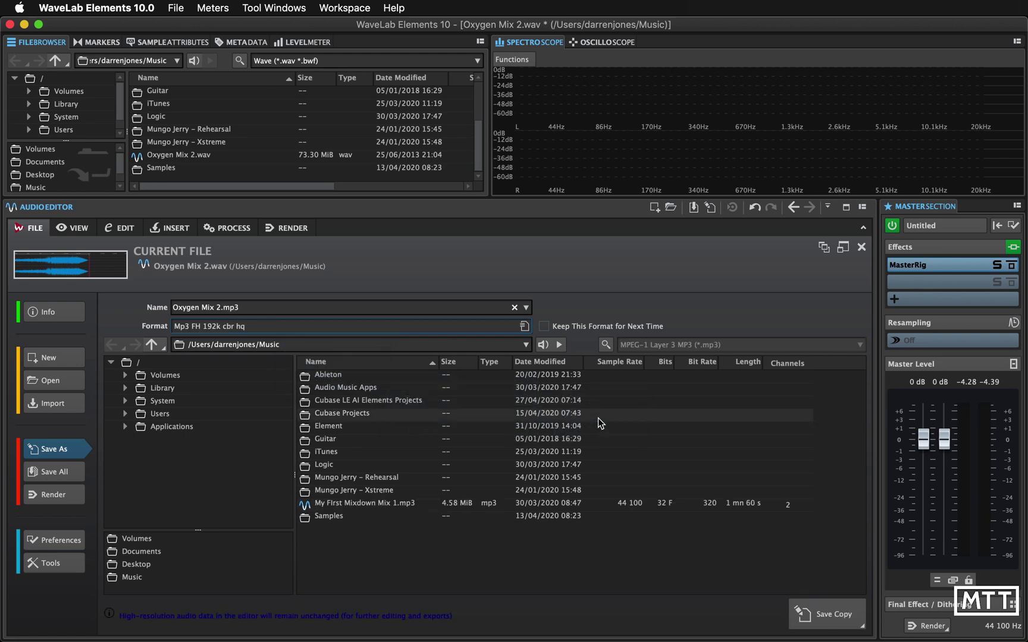
click(218, 306)
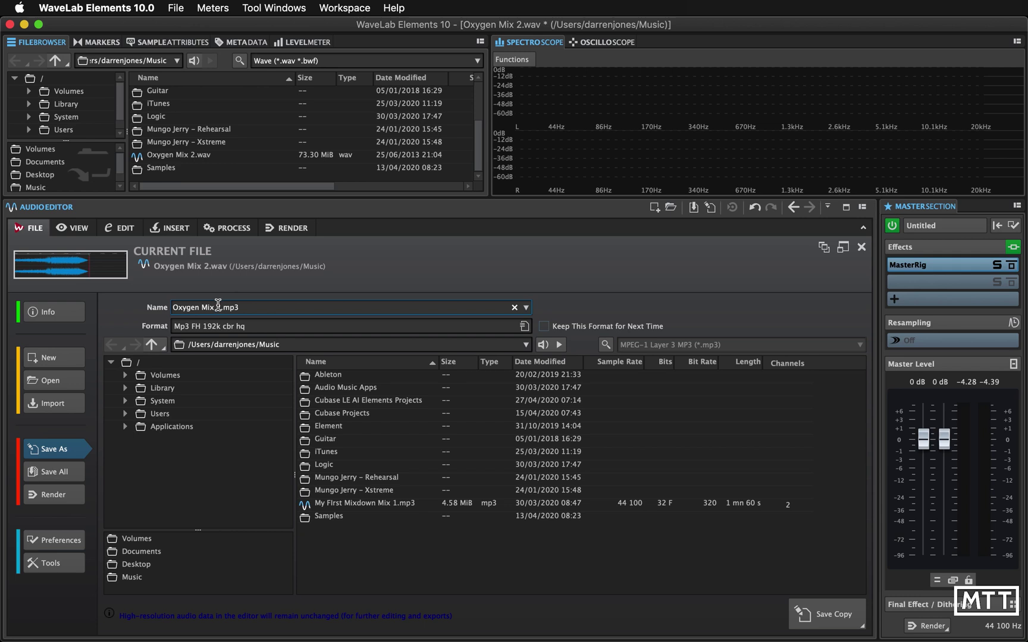
click(830, 623)
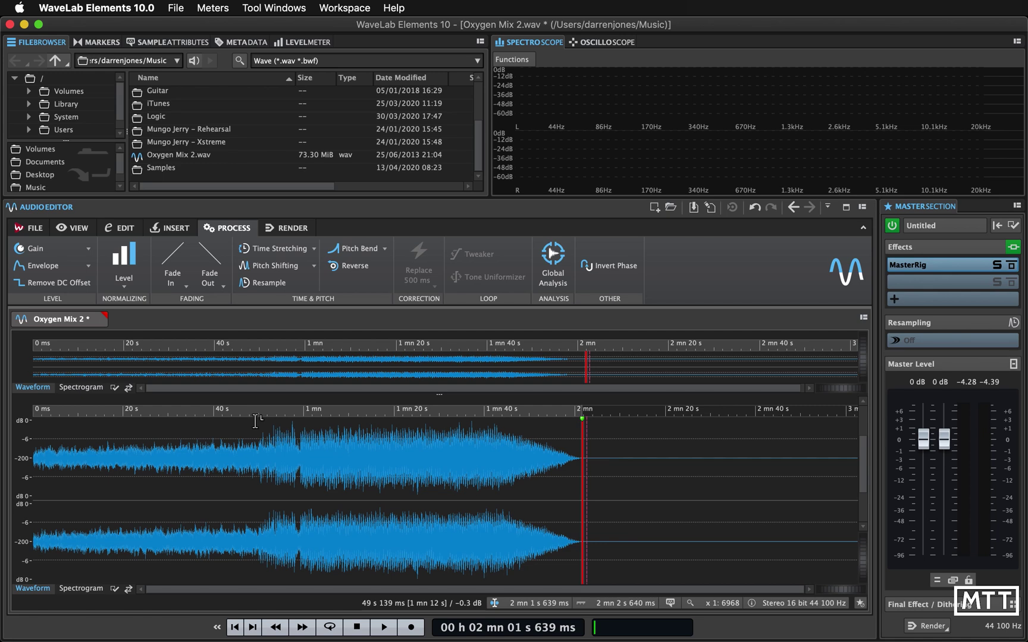
Back on the Save As page, open the Audio File Format dialog via the format presets Edit option
click(30, 229)
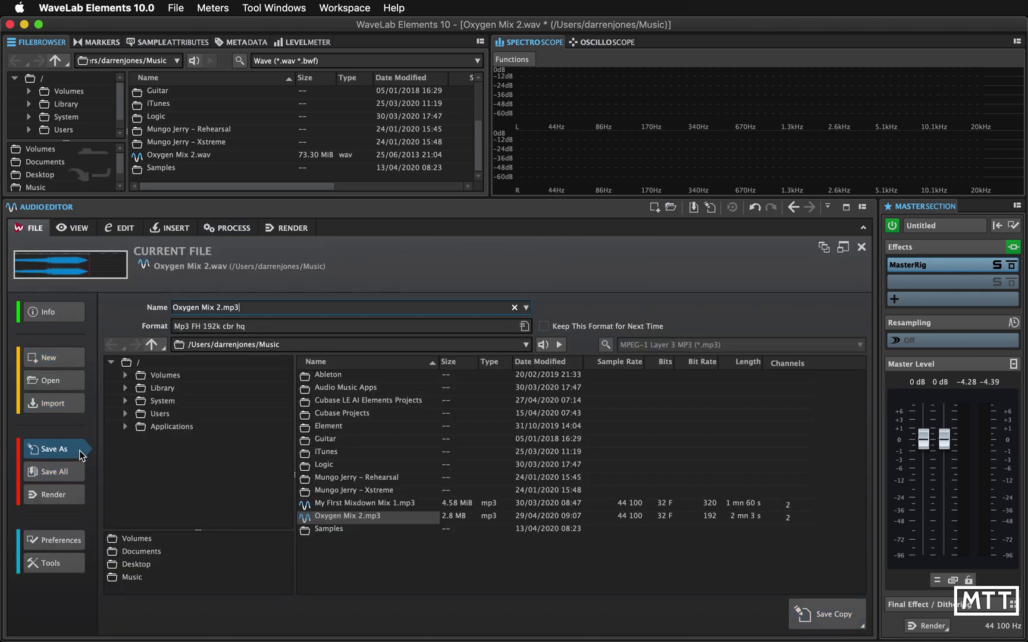
click(525, 329)
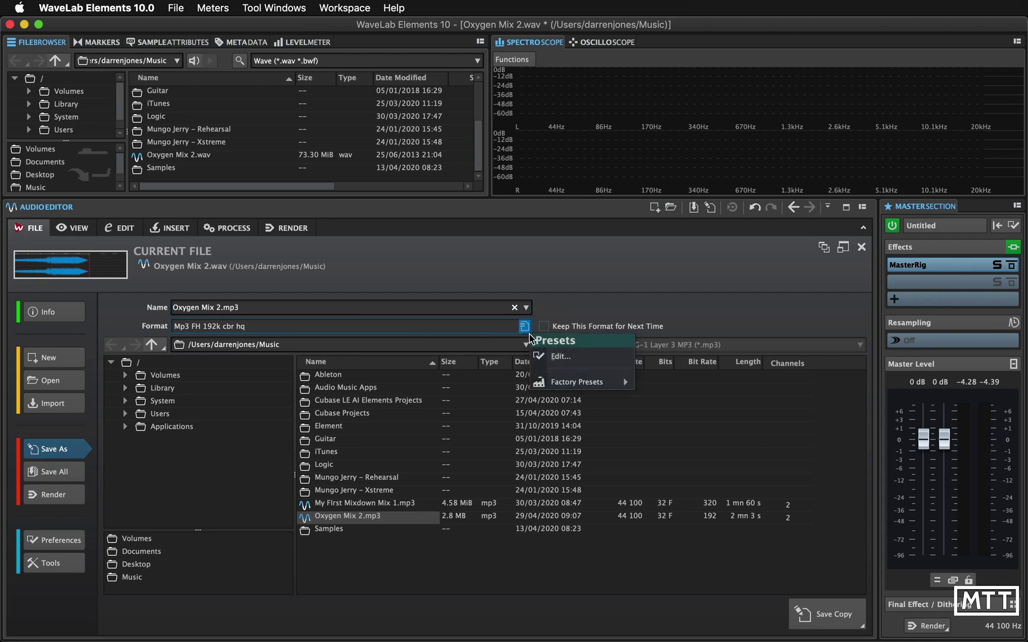
click(557, 360)
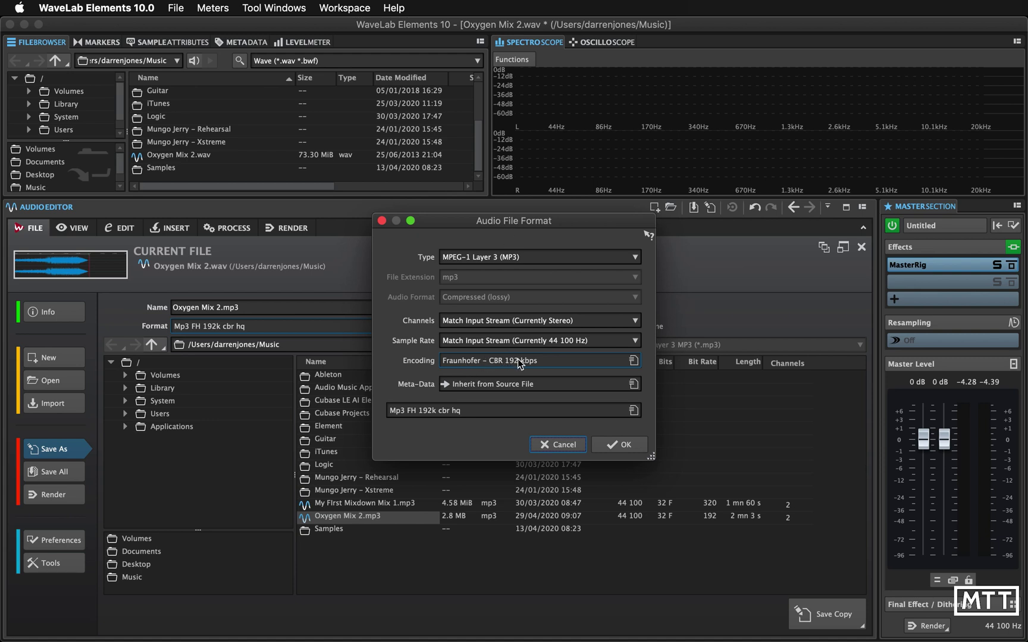
Change the MP3 encoding to a constant bit rate of 320 kbps
click(633, 364)
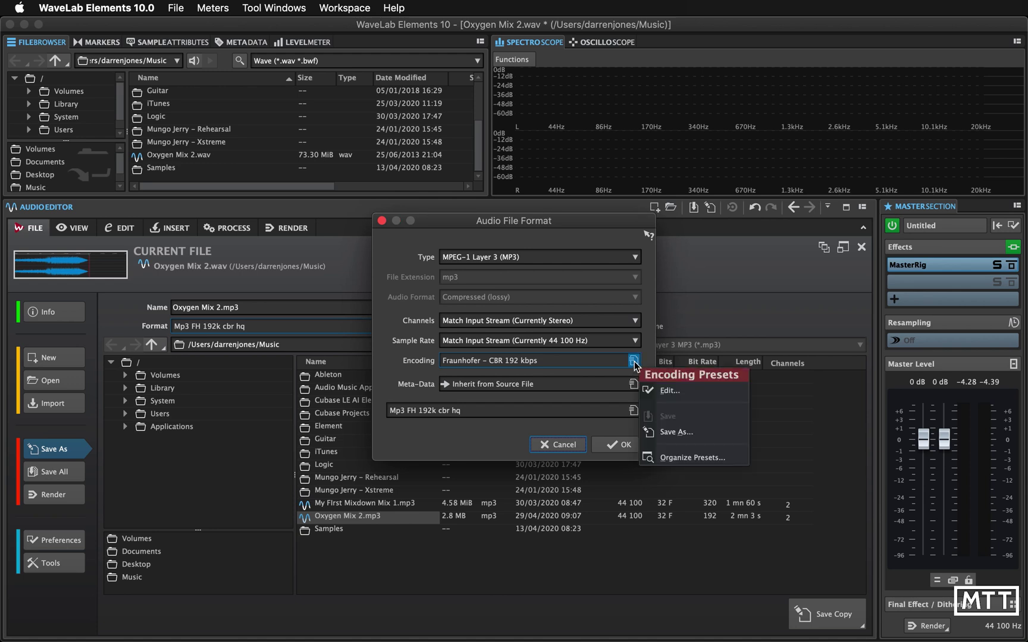
click(663, 391)
click(465, 351)
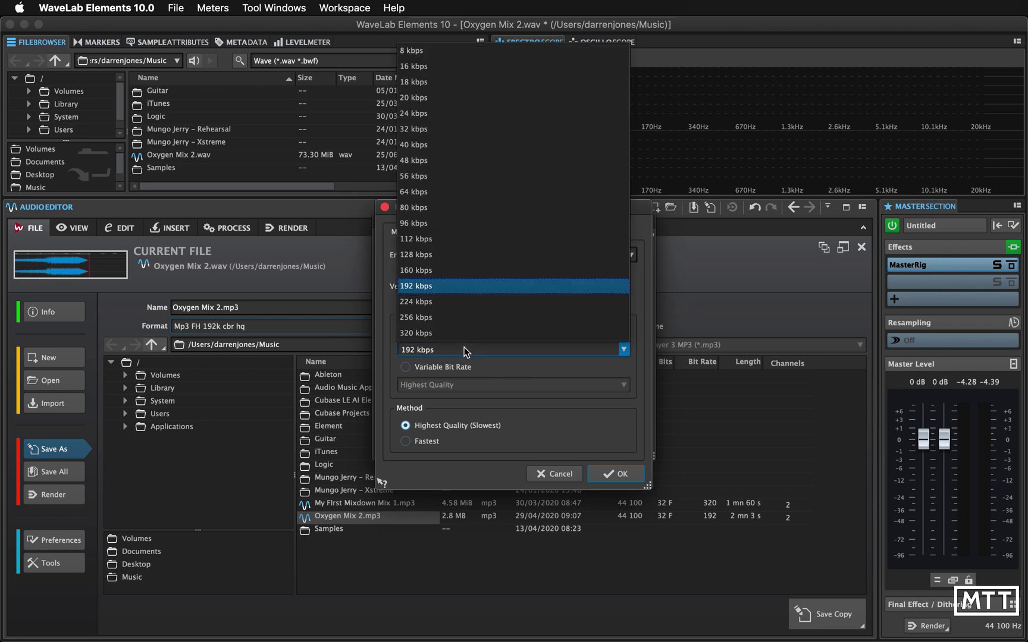
click(431, 332)
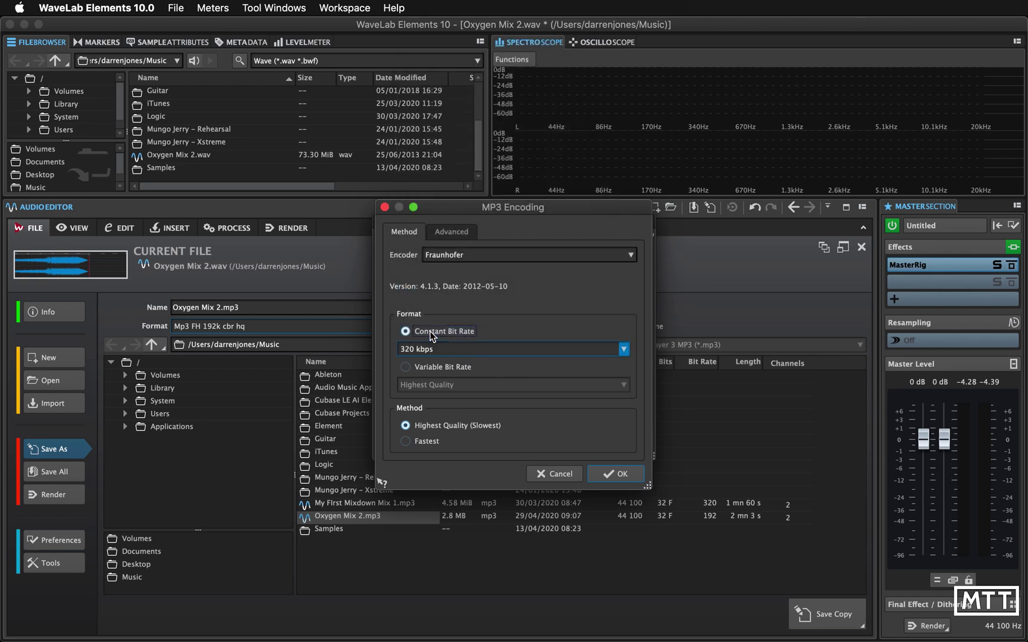
click(614, 474)
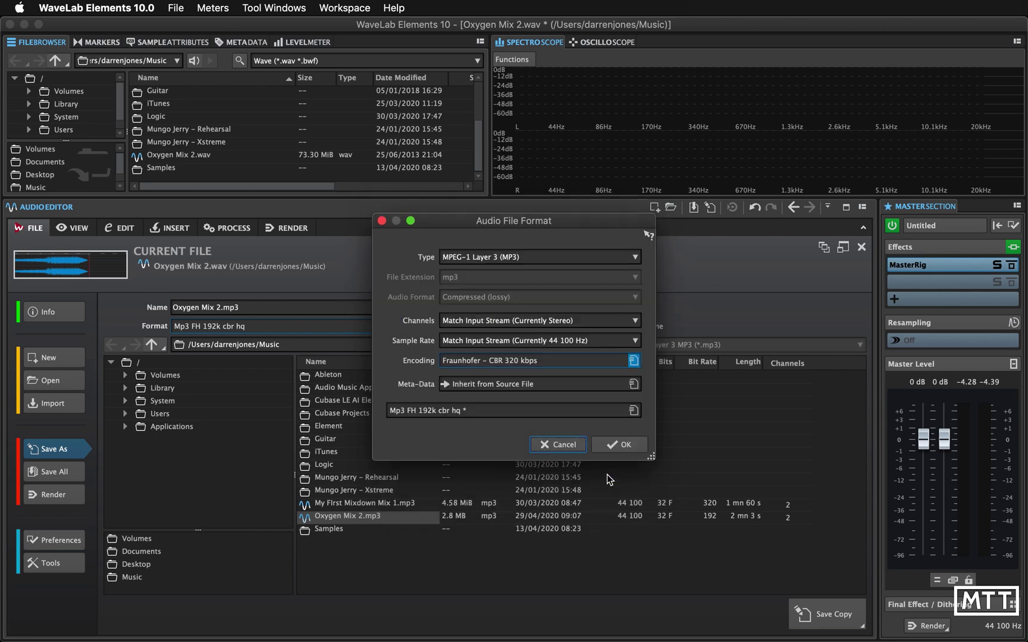
Save the format as preset 'Mp3 FH 320k cbr hq' and apply it as the output format
click(465, 412)
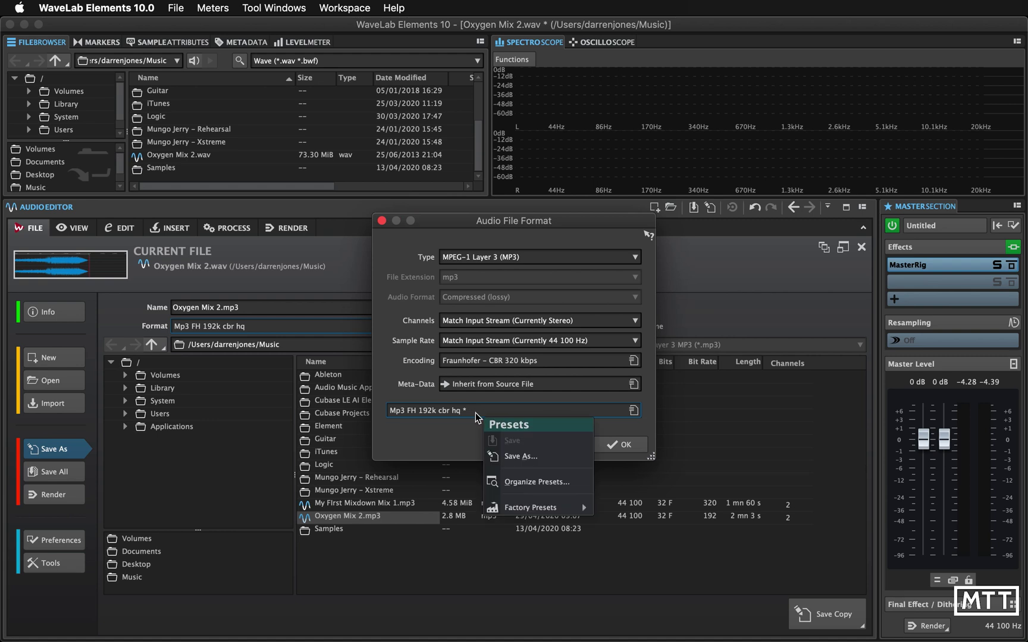
click(515, 457)
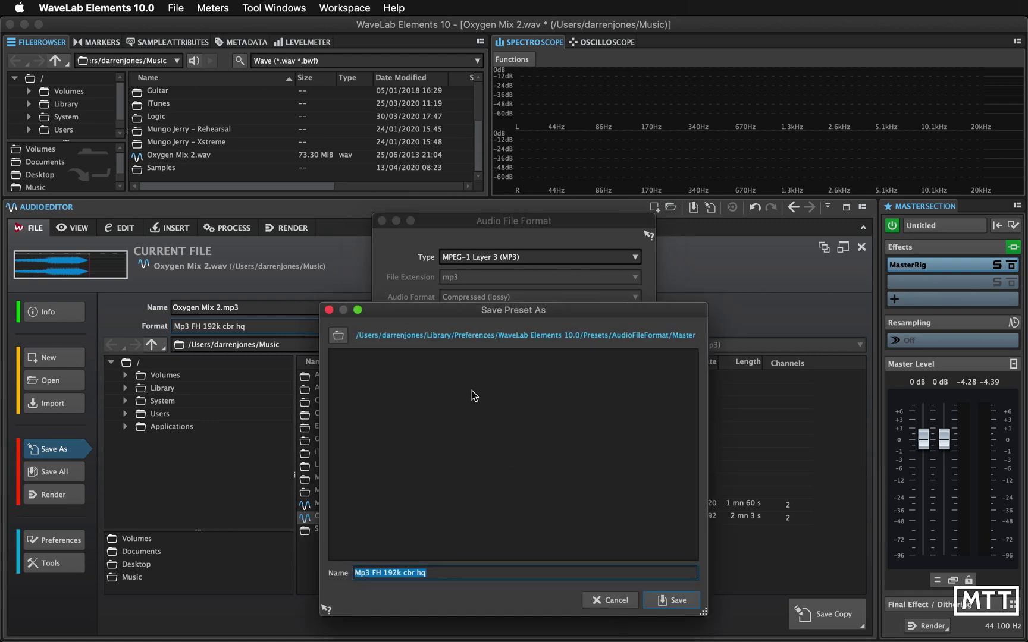
click(397, 572)
key(BackSpace)
key(BackSpace)
key(BackSpace)
text(320)
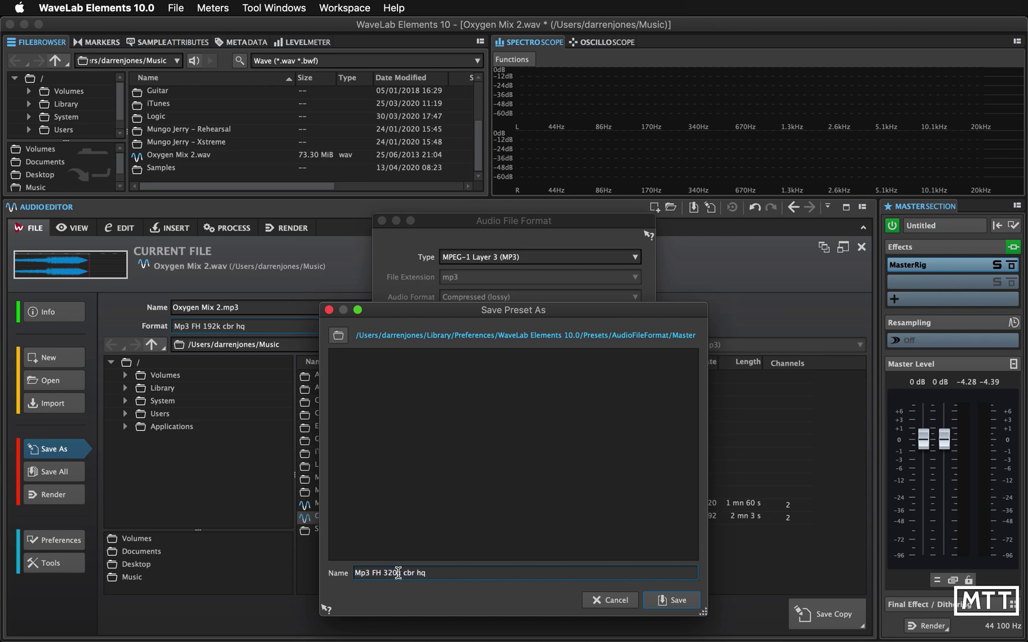
click(664, 601)
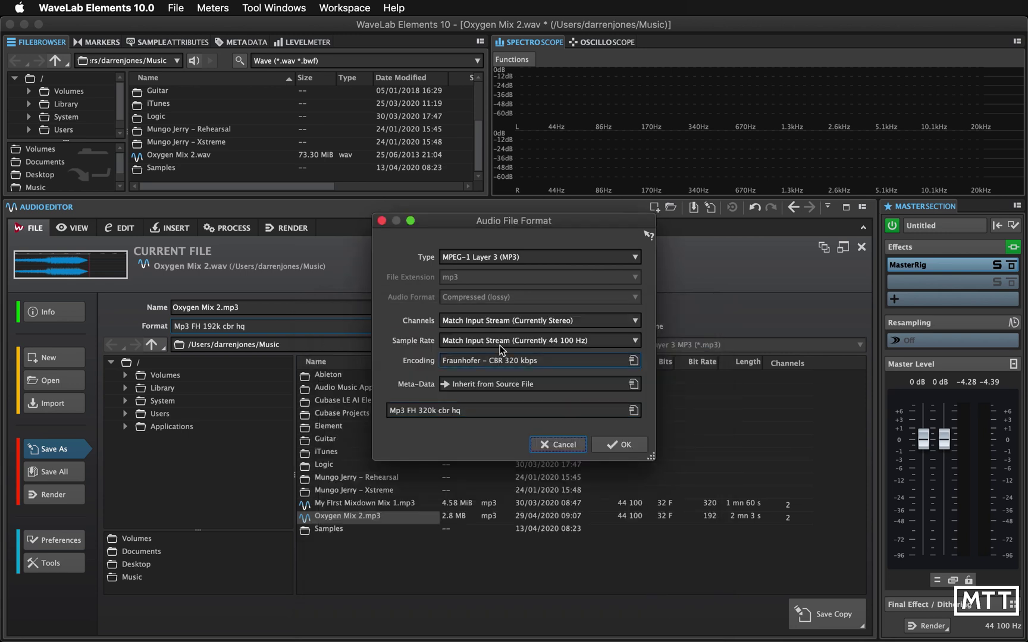
click(613, 446)
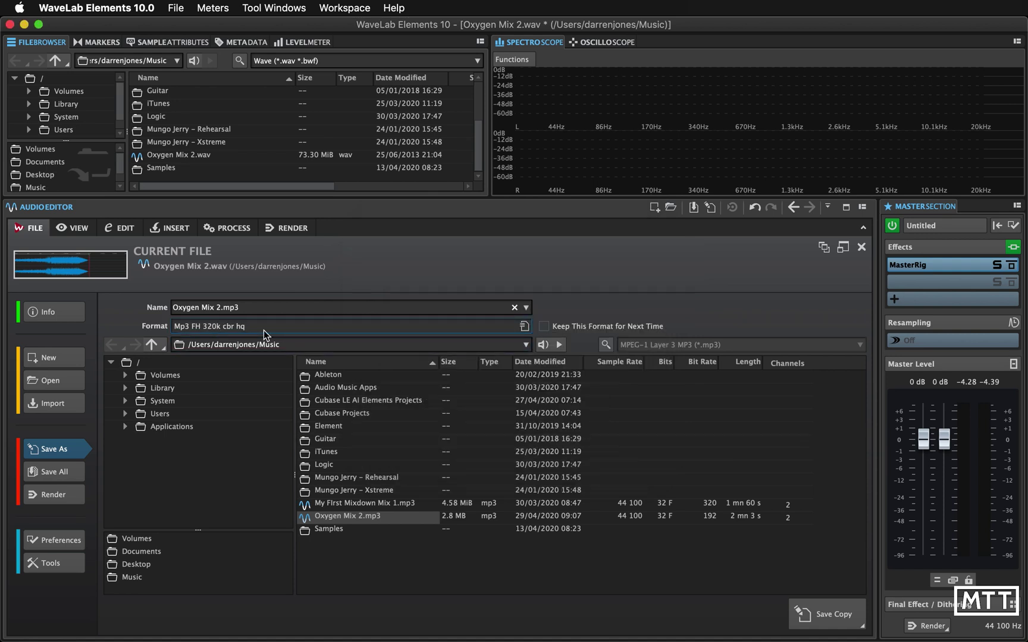
Save the Mp3 FH 320k cbr hq copy, replacing the earlier Oxygen Mix 2.mp3
click(524, 326)
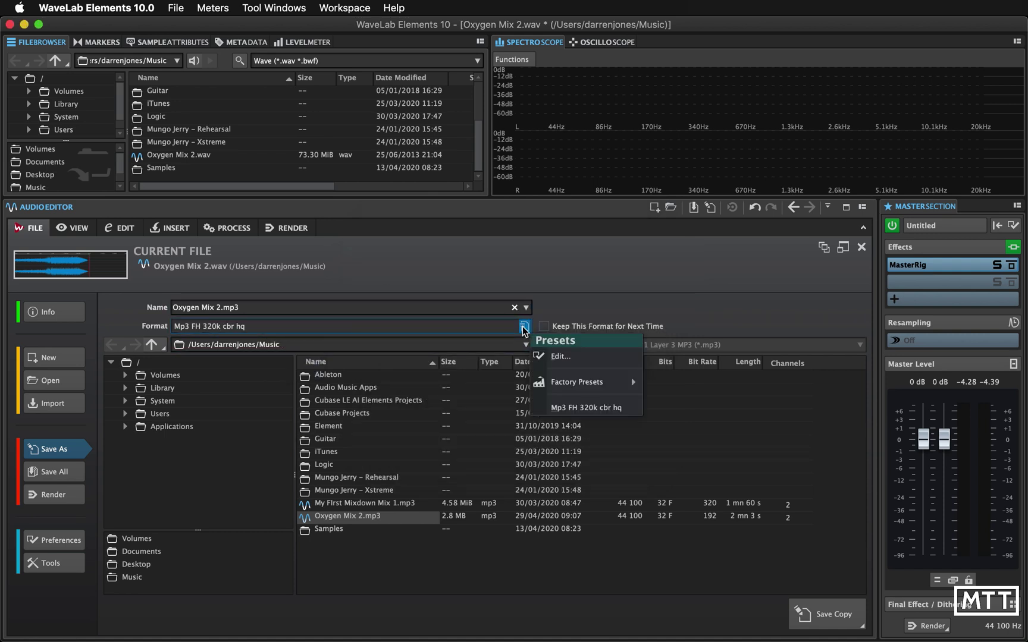
mouse_move(596, 391)
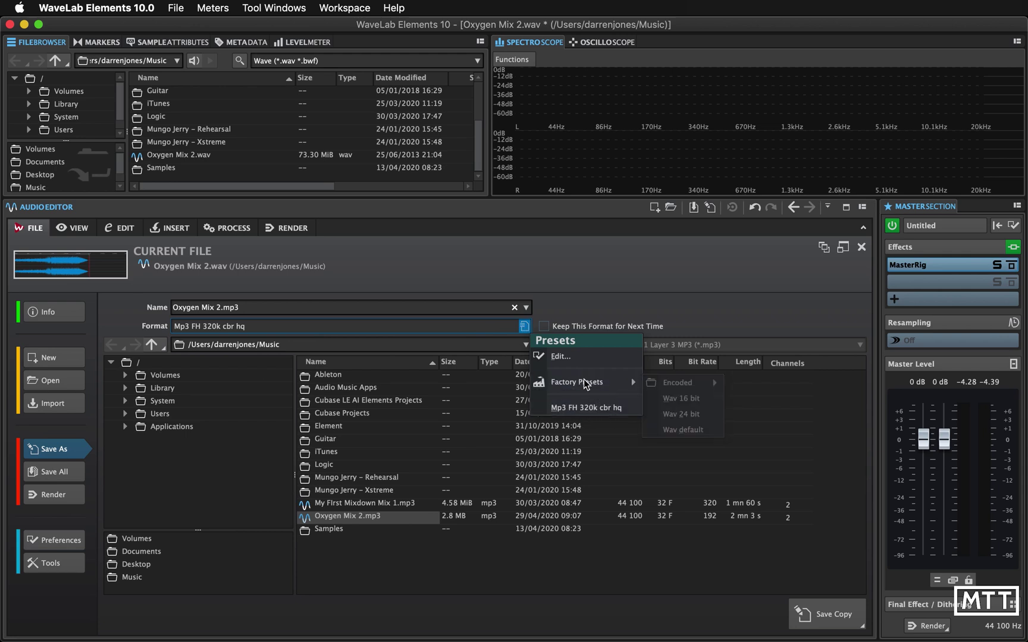
click(574, 283)
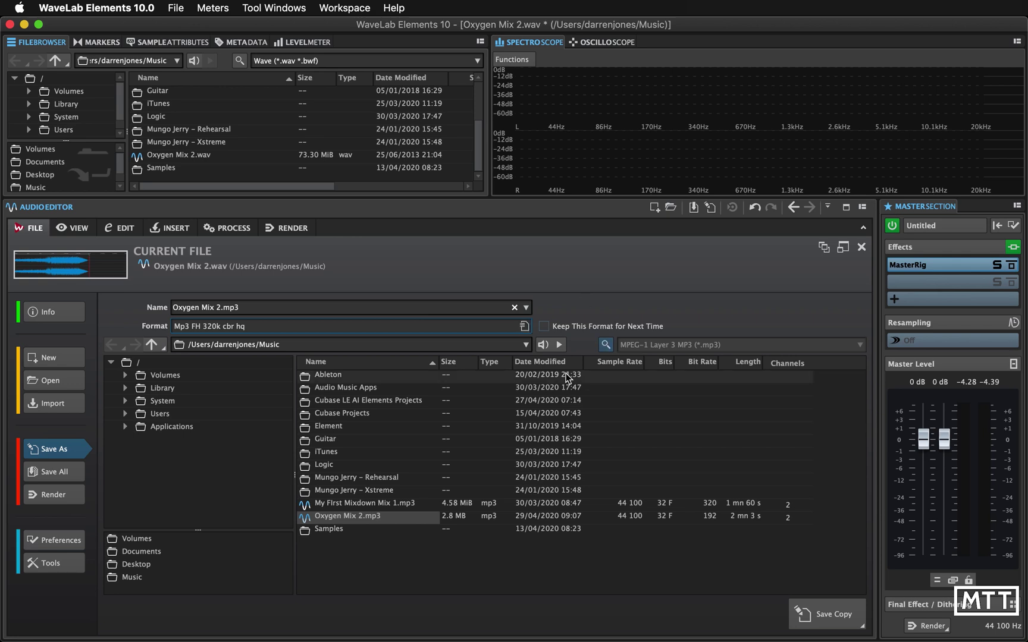
click(231, 306)
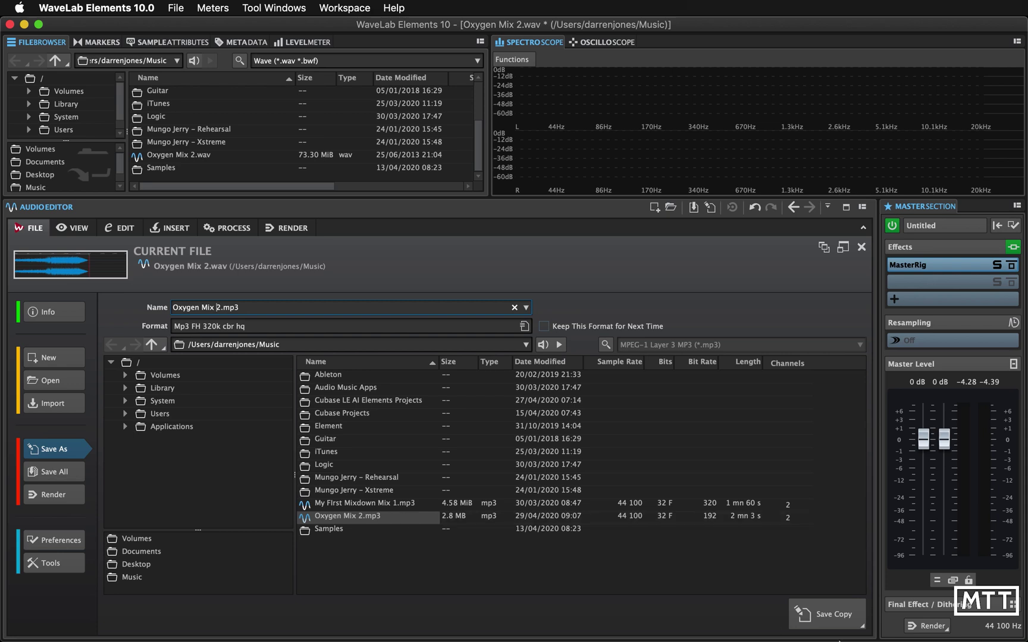
click(828, 615)
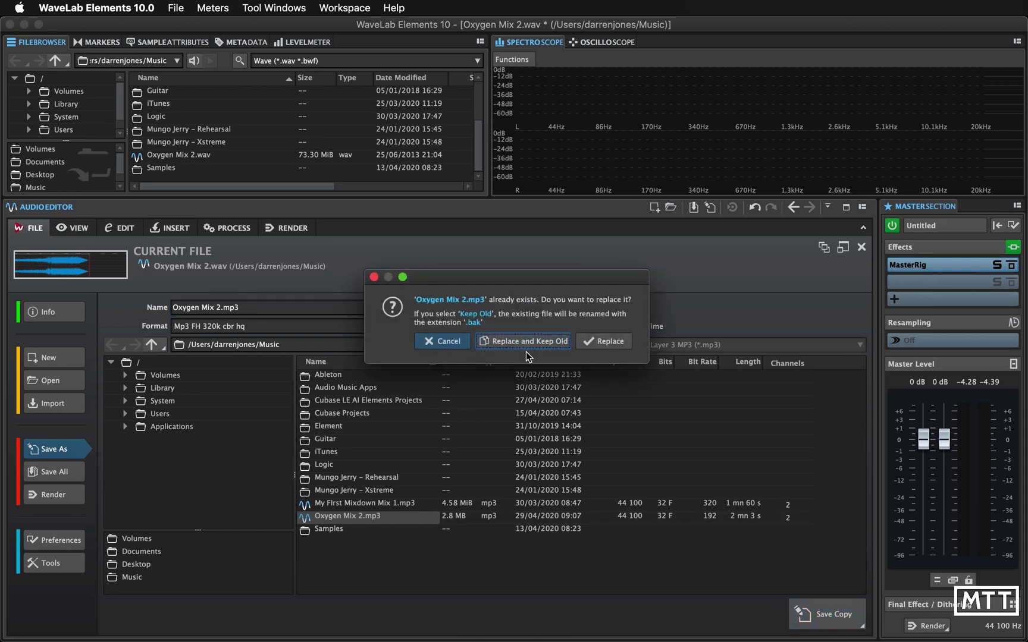
click(608, 344)
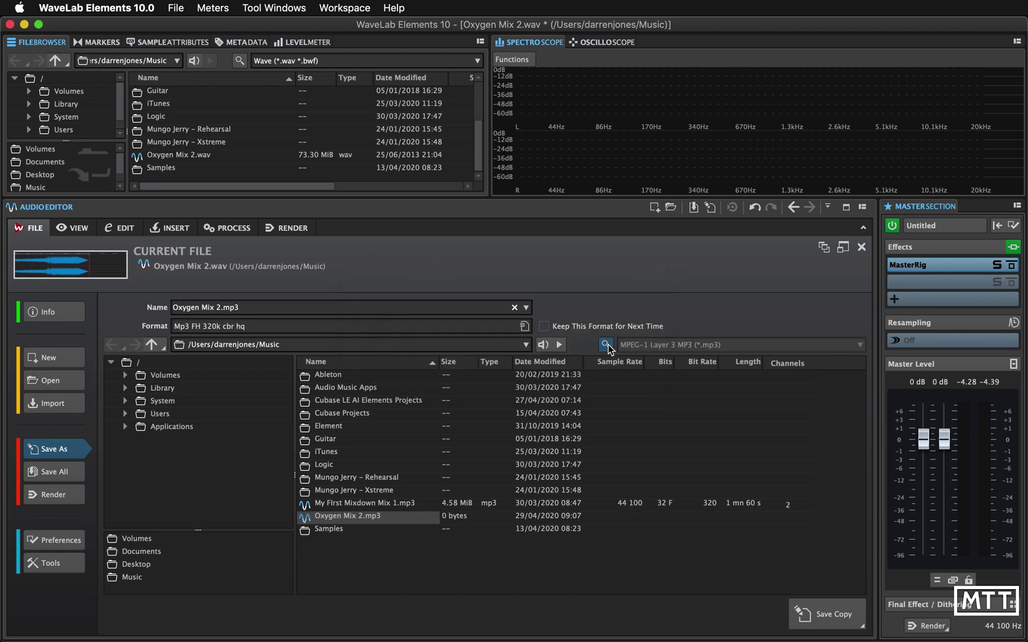